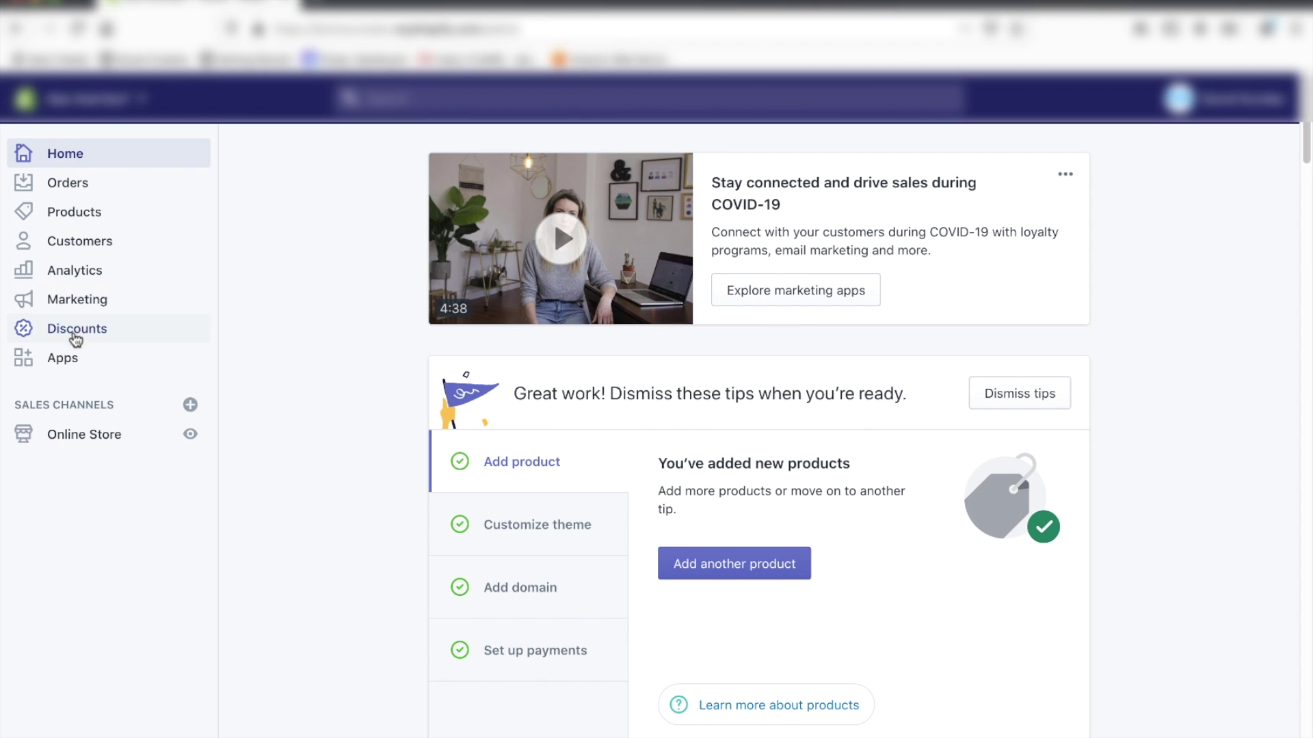
Step: Search the Shopify App Store for 'product reviews' apps
{"action": "left_click", "coordinate": [64, 361]}
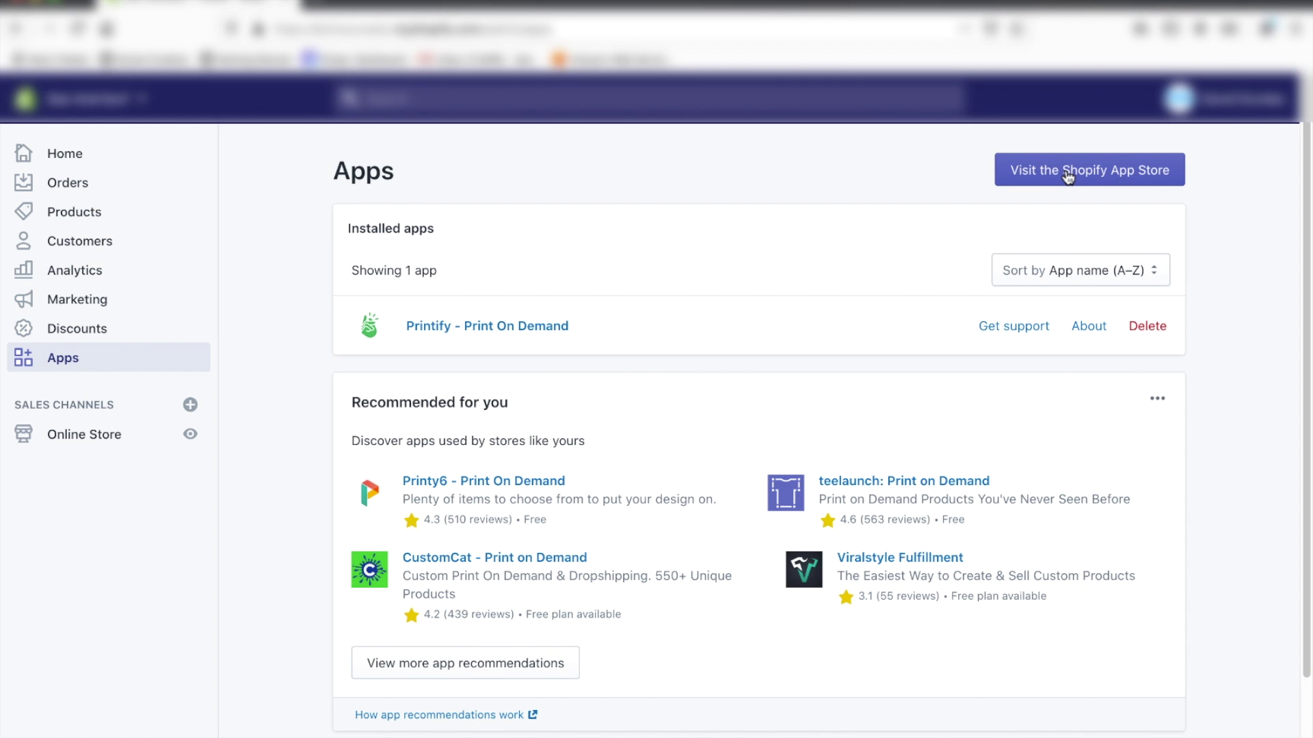
{"action": "left_click", "coordinate": [1068, 177]}
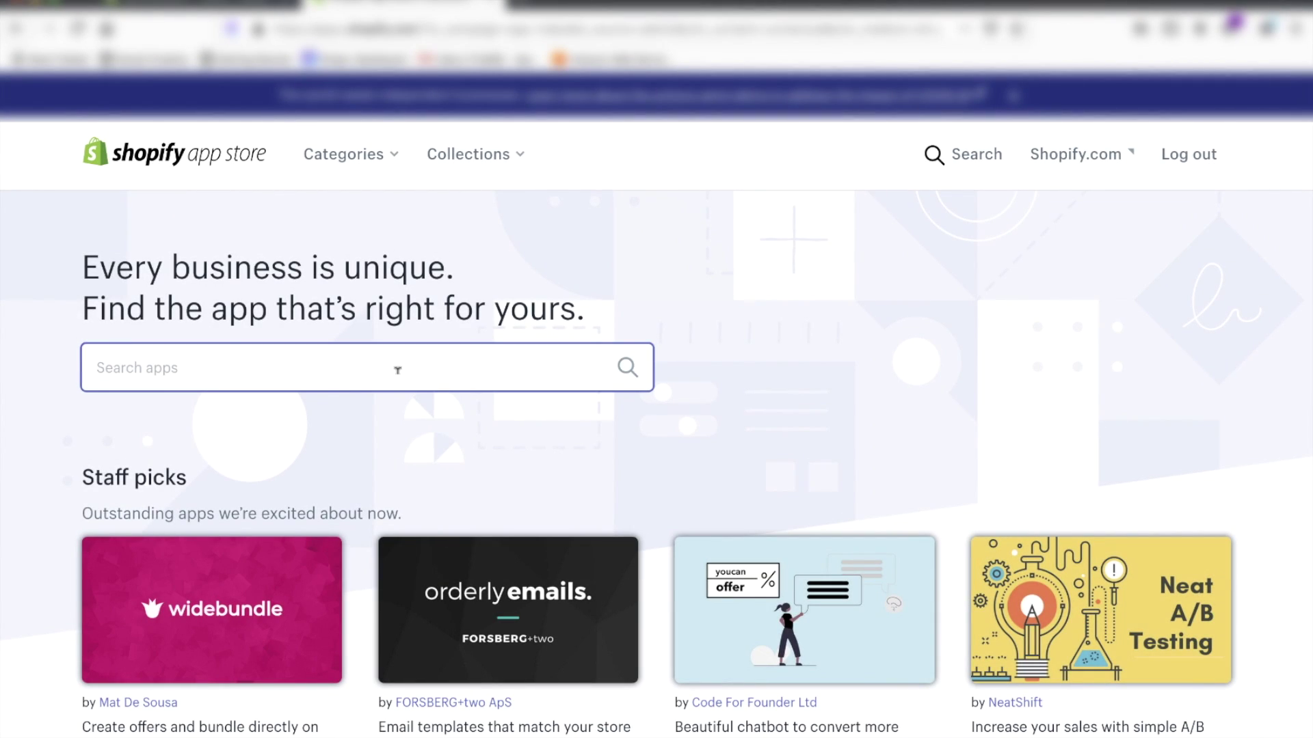
{"action": "type", "text": "product"}
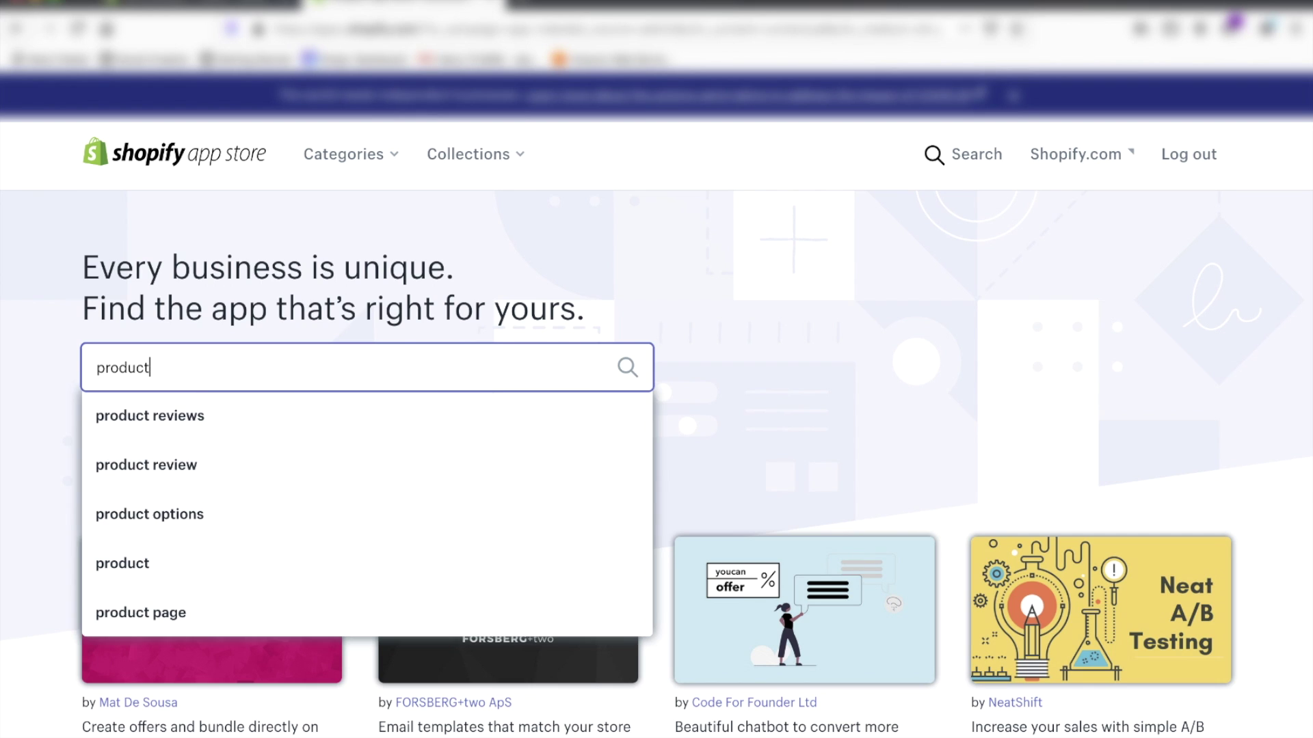
{"action": "left_click", "coordinate": [269, 430]}
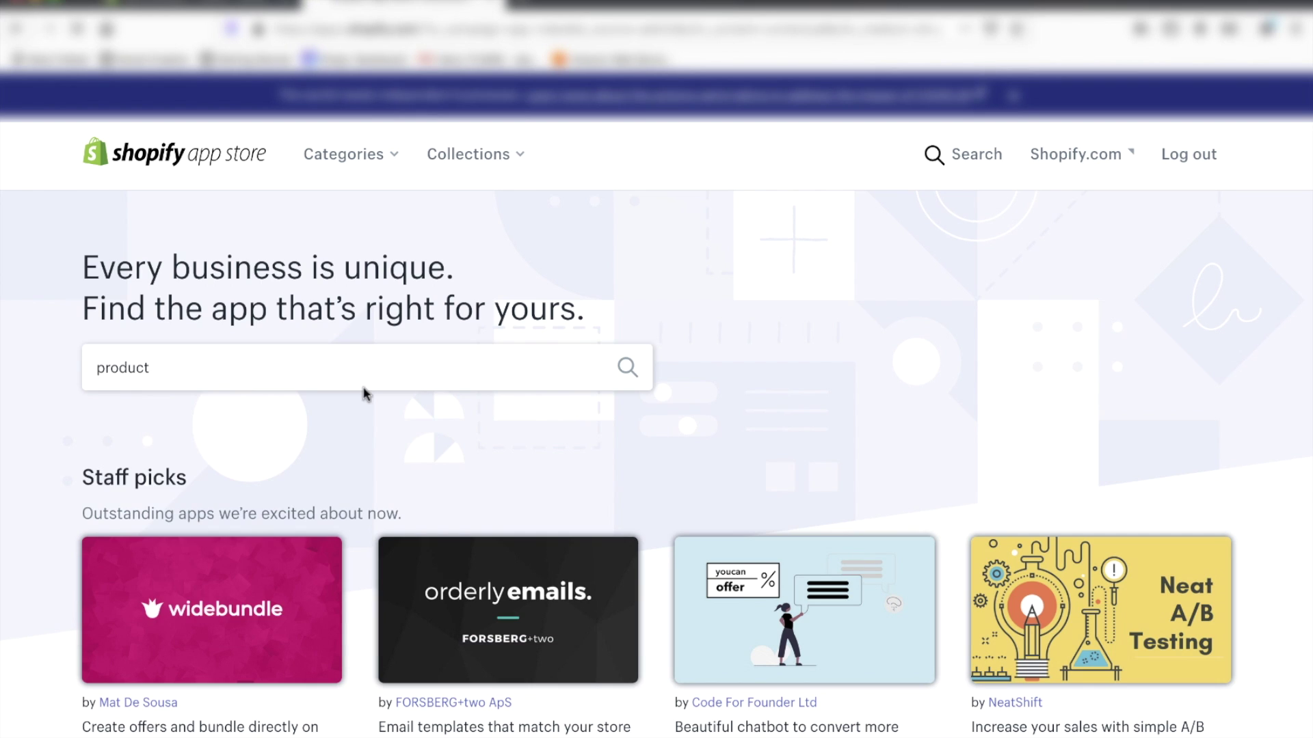
Step: Open the listing for the free Product Reviews app by Shopify
{"action": "scroll", "coordinate": [448, 397], "scroll_direction": "down", "scroll_amount": 3}
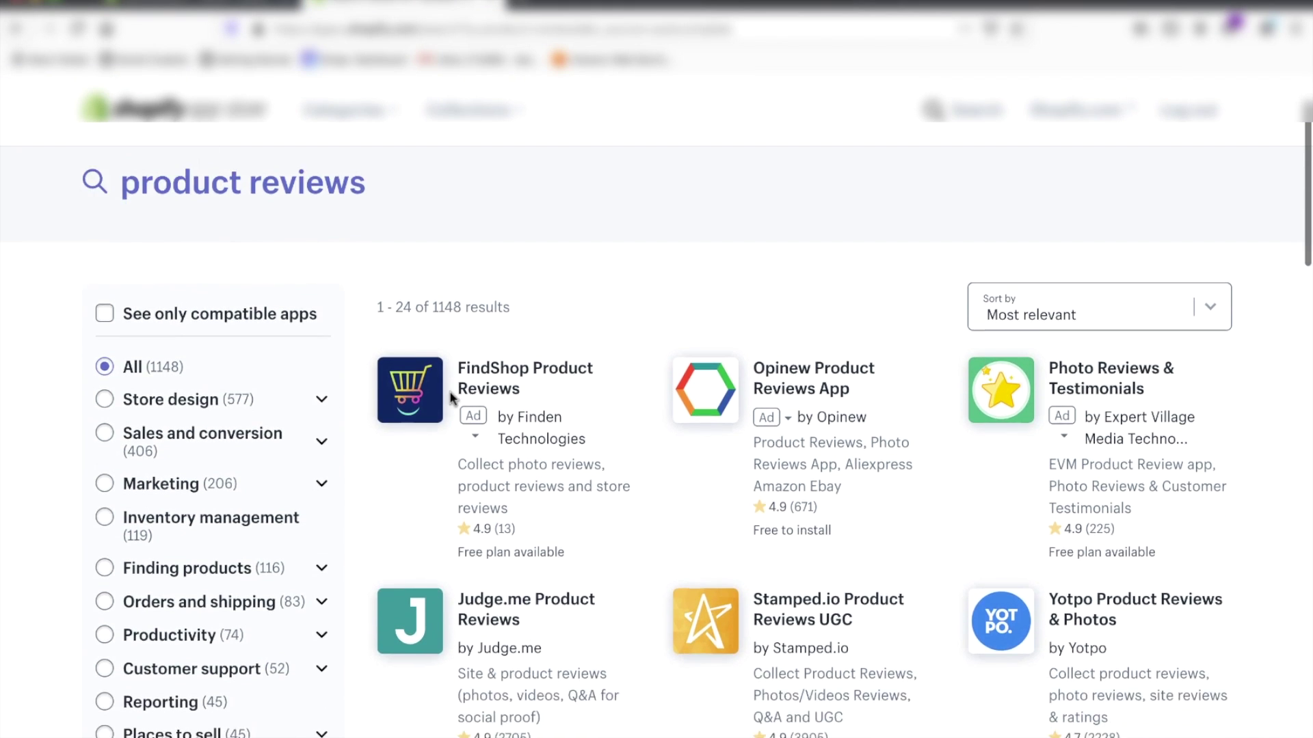
{"action": "scroll", "coordinate": [446, 422], "scroll_direction": "down", "scroll_amount": 4}
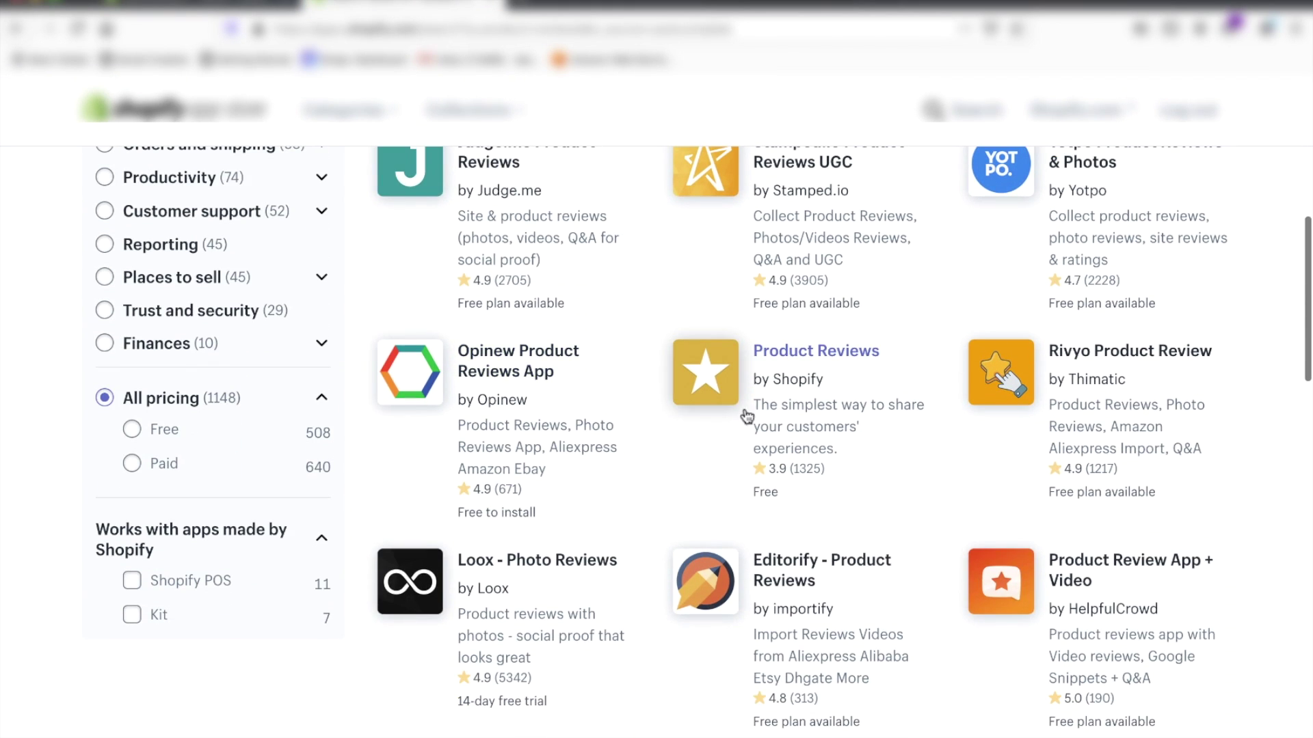
{"action": "scroll", "coordinate": [782, 369], "scroll_direction": "up", "scroll_amount": 4}
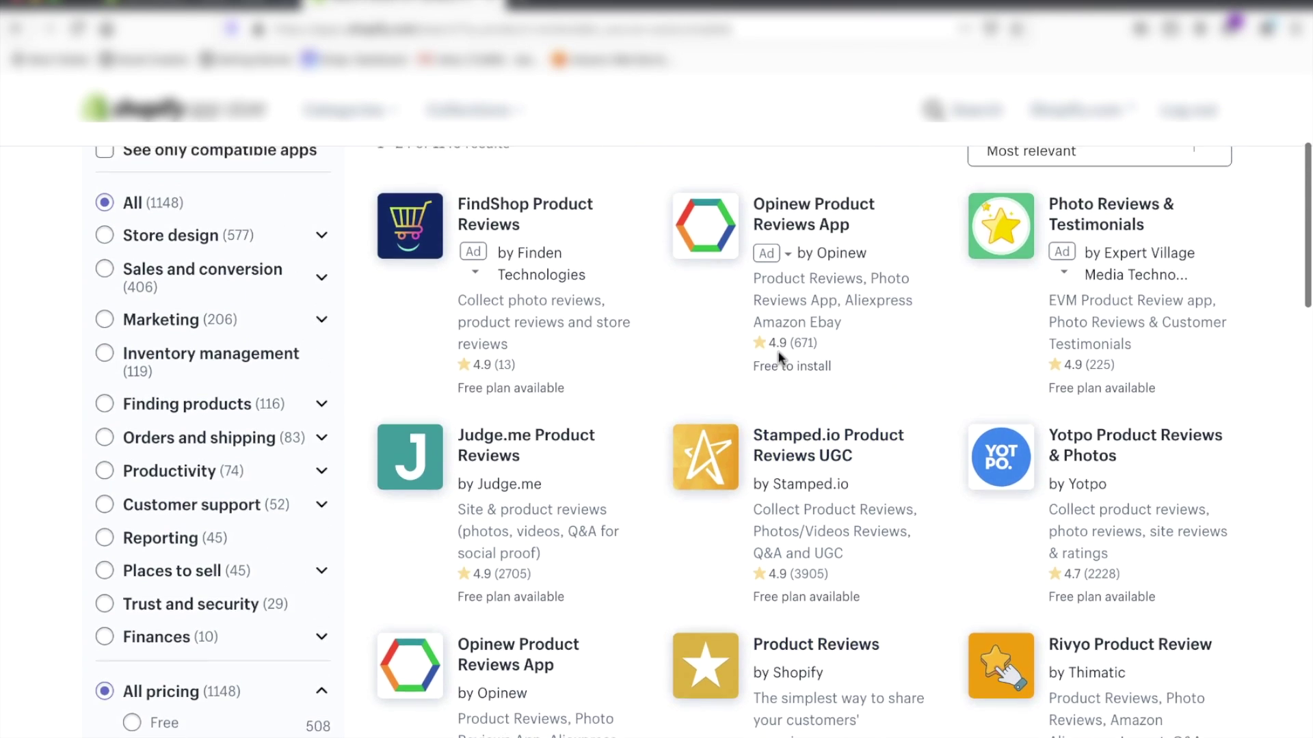
{"action": "scroll", "coordinate": [780, 360], "scroll_direction": "down", "scroll_amount": 2}
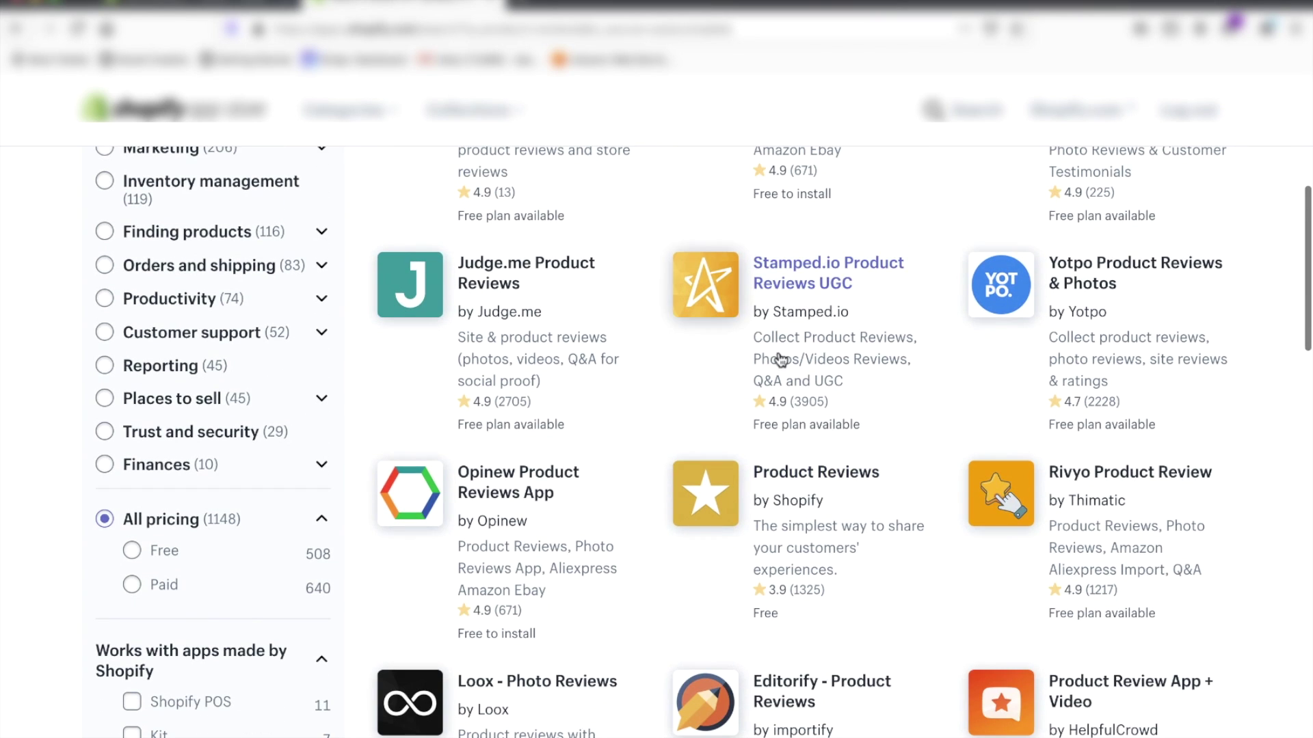
{"action": "left_click", "coordinate": [790, 473]}
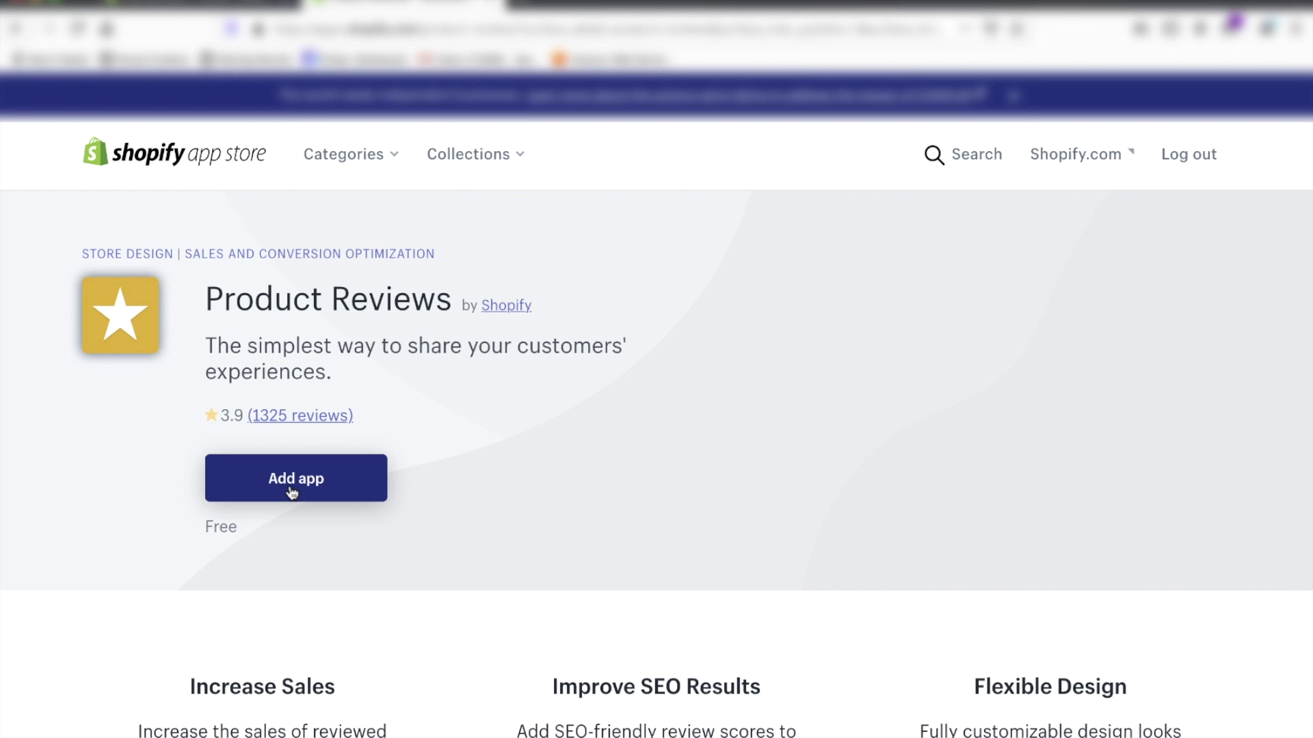
Step: Add Shopify's Product Reviews app and approve its installation permissions
{"action": "left_click", "coordinate": [292, 492]}
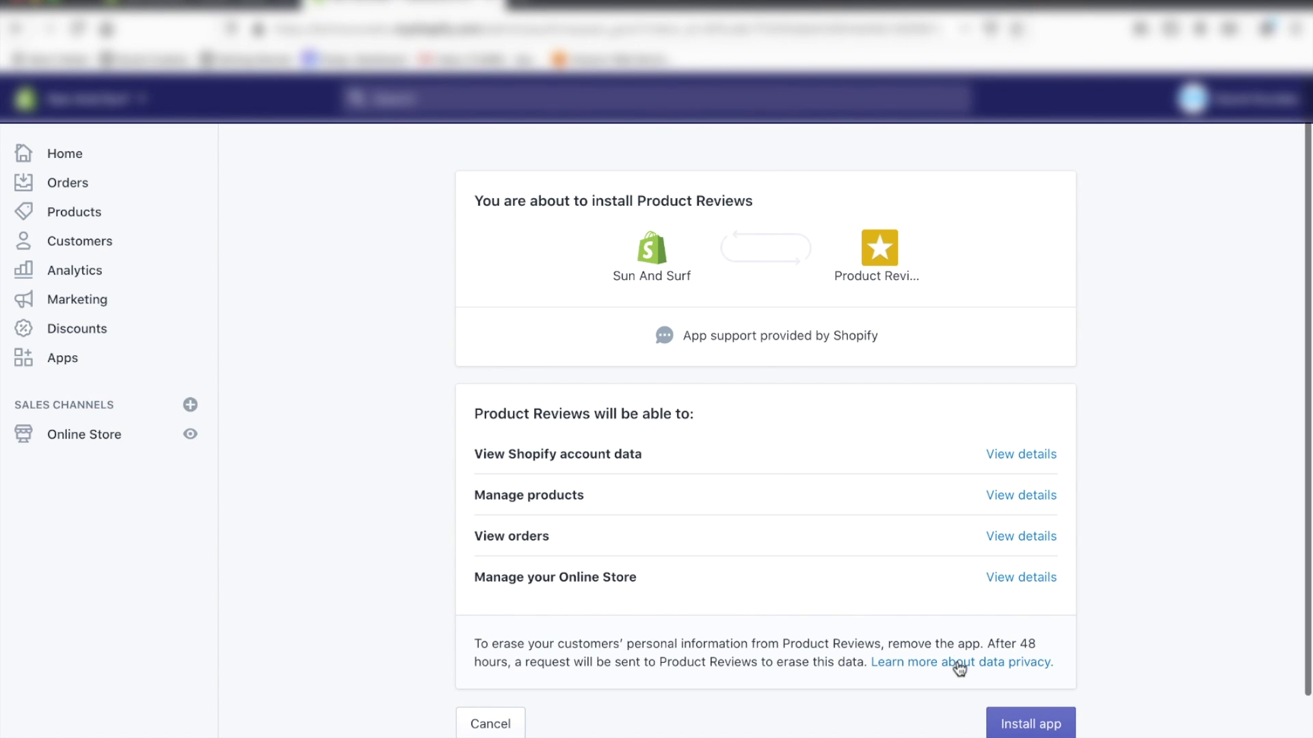
{"action": "left_click", "coordinate": [1024, 727]}
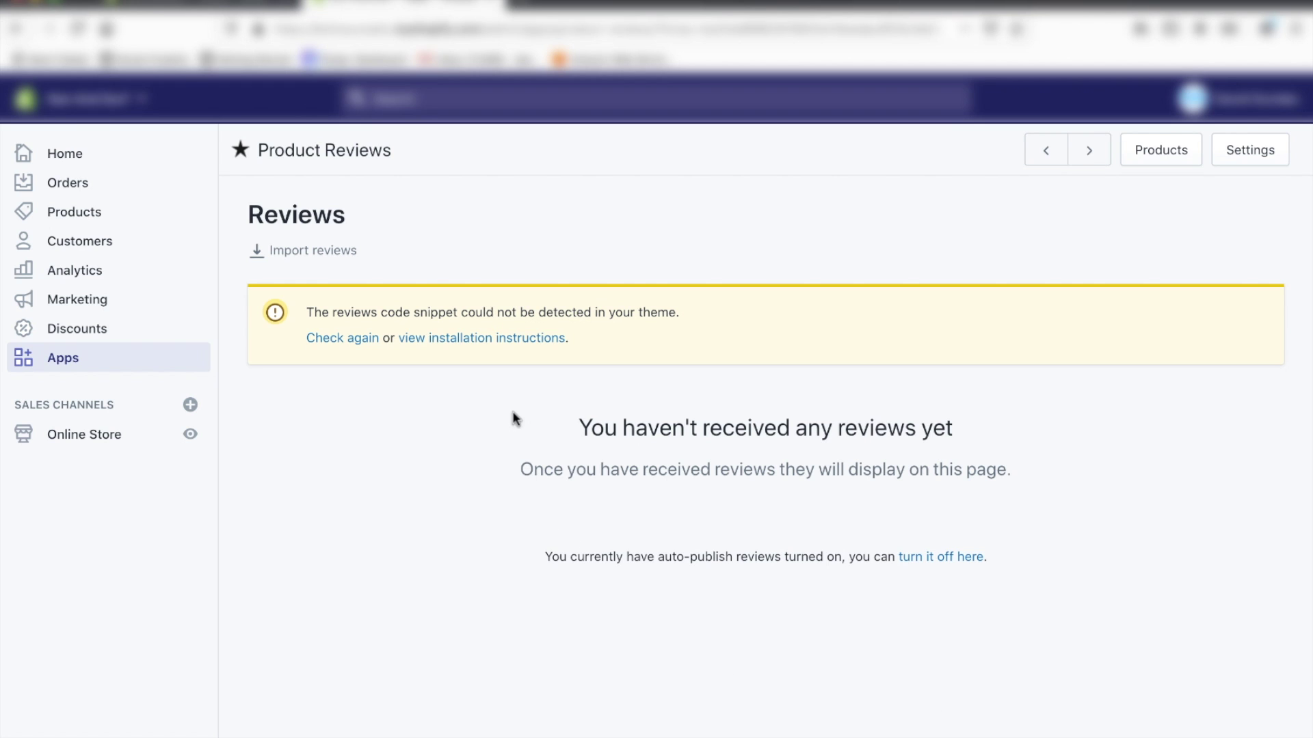
Step: Copy the reviews code snippet from the installation instructions and open sections/product-template.liquid
{"action": "left_click", "coordinate": [464, 342]}
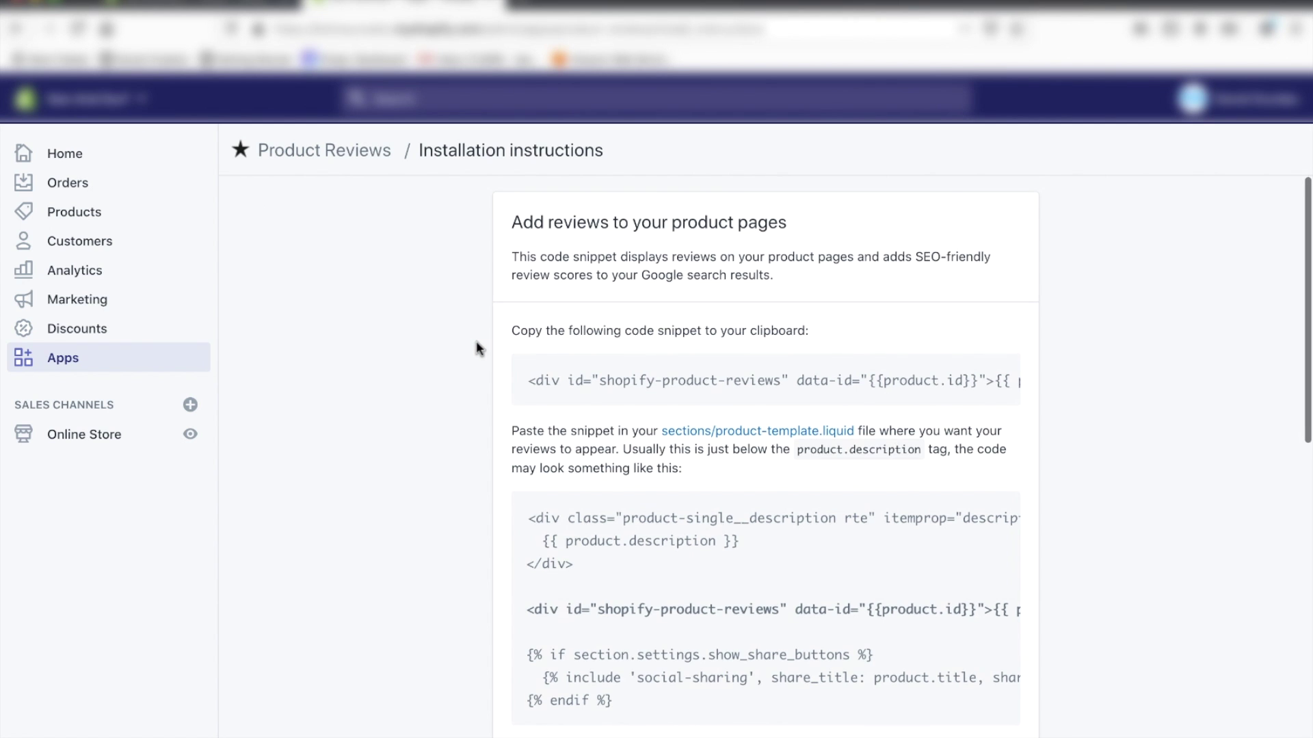
{"action": "scroll", "coordinate": [477, 348], "scroll_direction": "down", "scroll_amount": 2}
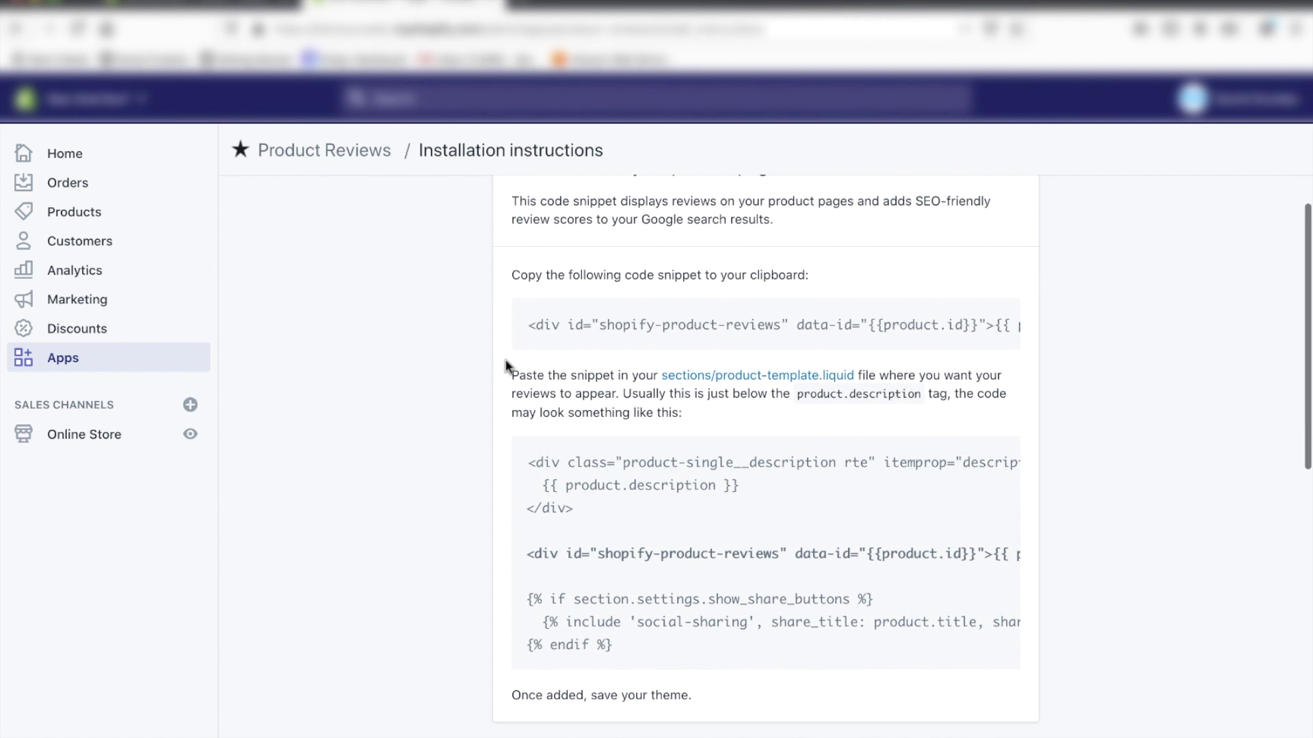
{"action": "scroll", "coordinate": [506, 365], "scroll_direction": "up", "scroll_amount": 2}
{"action": "mouse_move", "coordinate": [581, 404]}
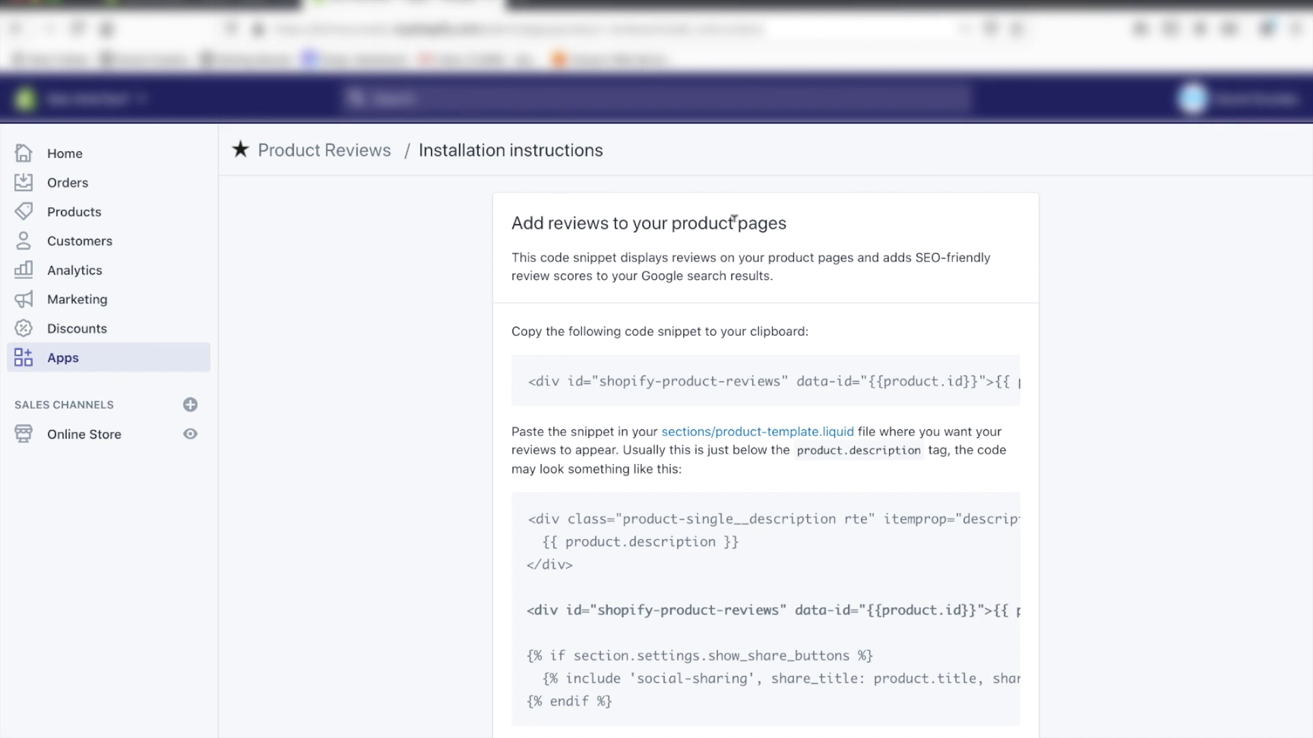
{"action": "left_click", "coordinate": [537, 383]}
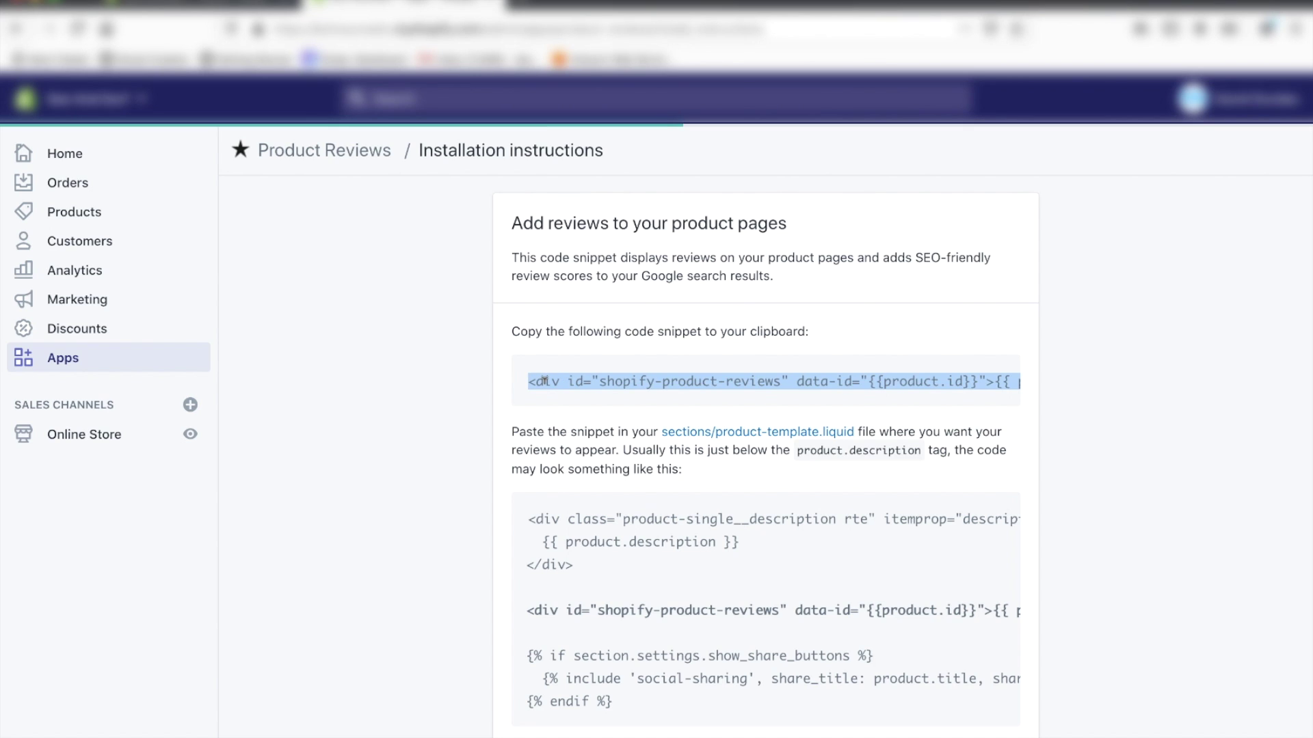
{"action": "right_click", "coordinate": [545, 382]}
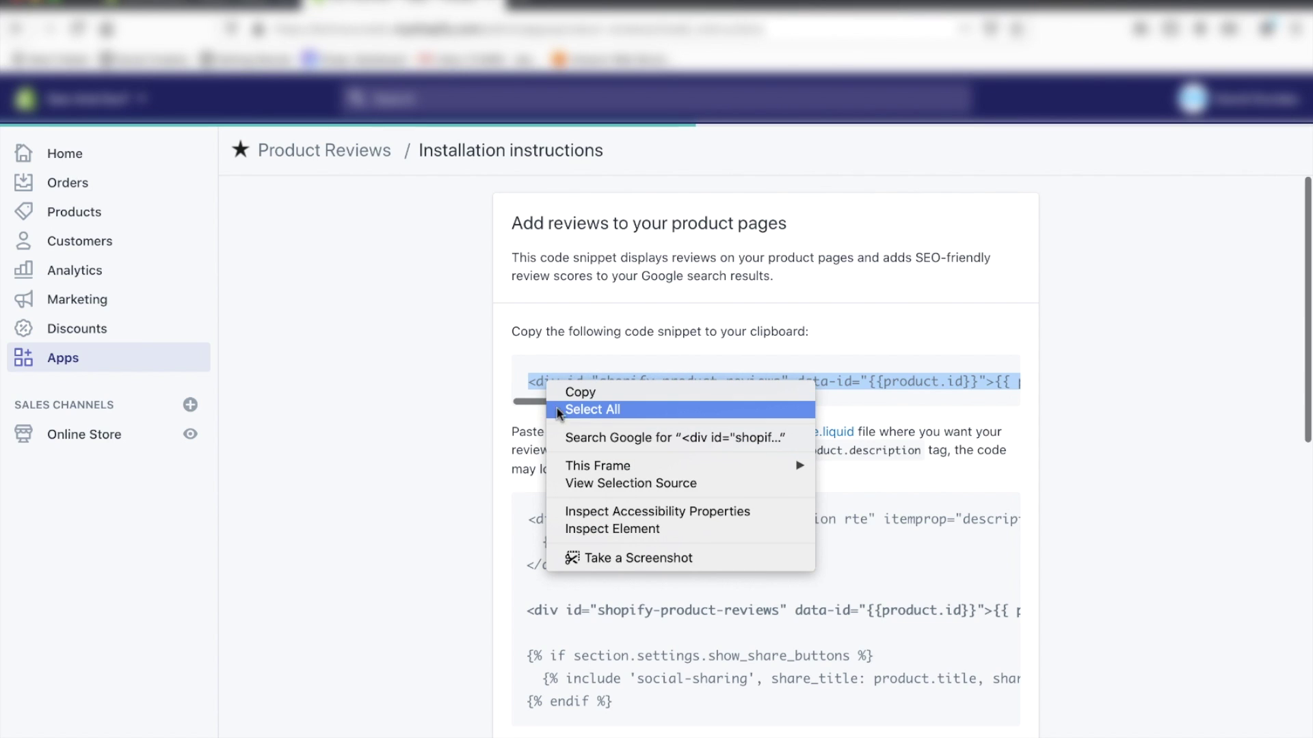
{"action": "left_click", "coordinate": [562, 393]}
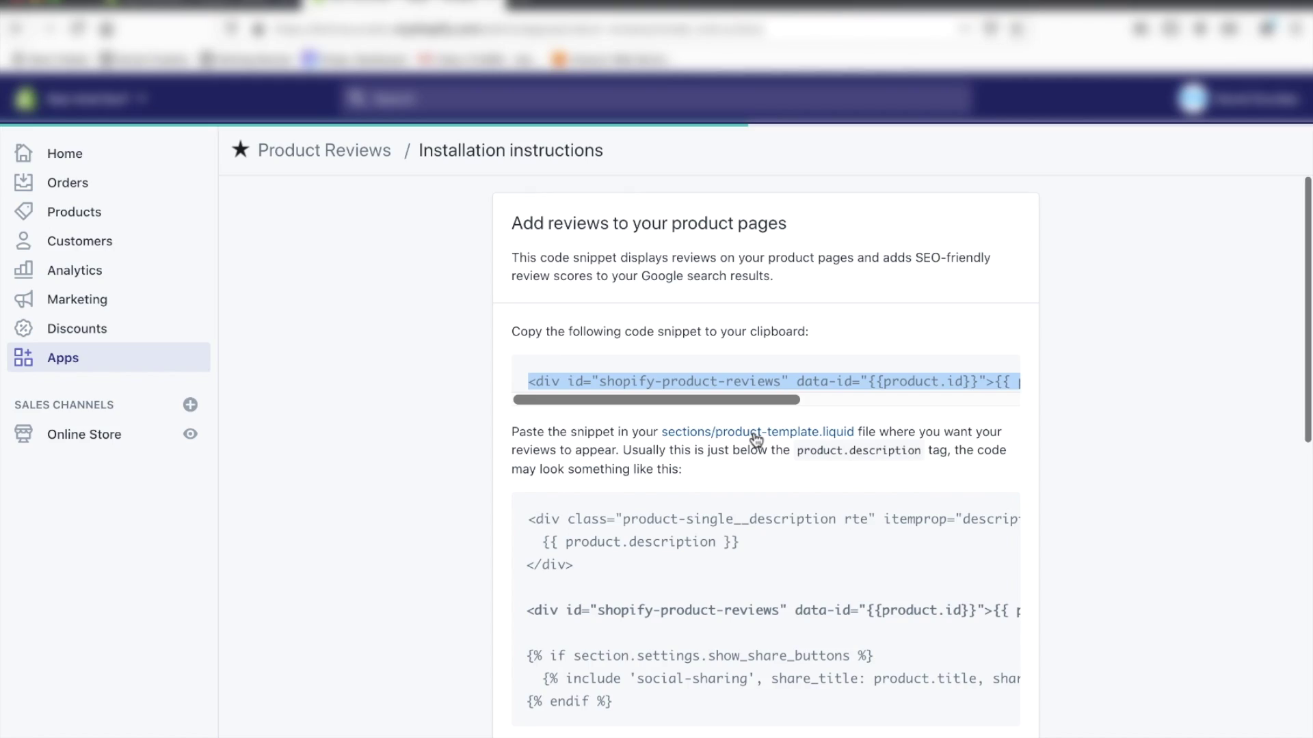
{"action": "left_click", "coordinate": [755, 438]}
Step: Search the template code for product.description, locating it at line 201
{"action": "scroll", "coordinate": [755, 429], "scroll_direction": "down", "scroll_amount": 10}
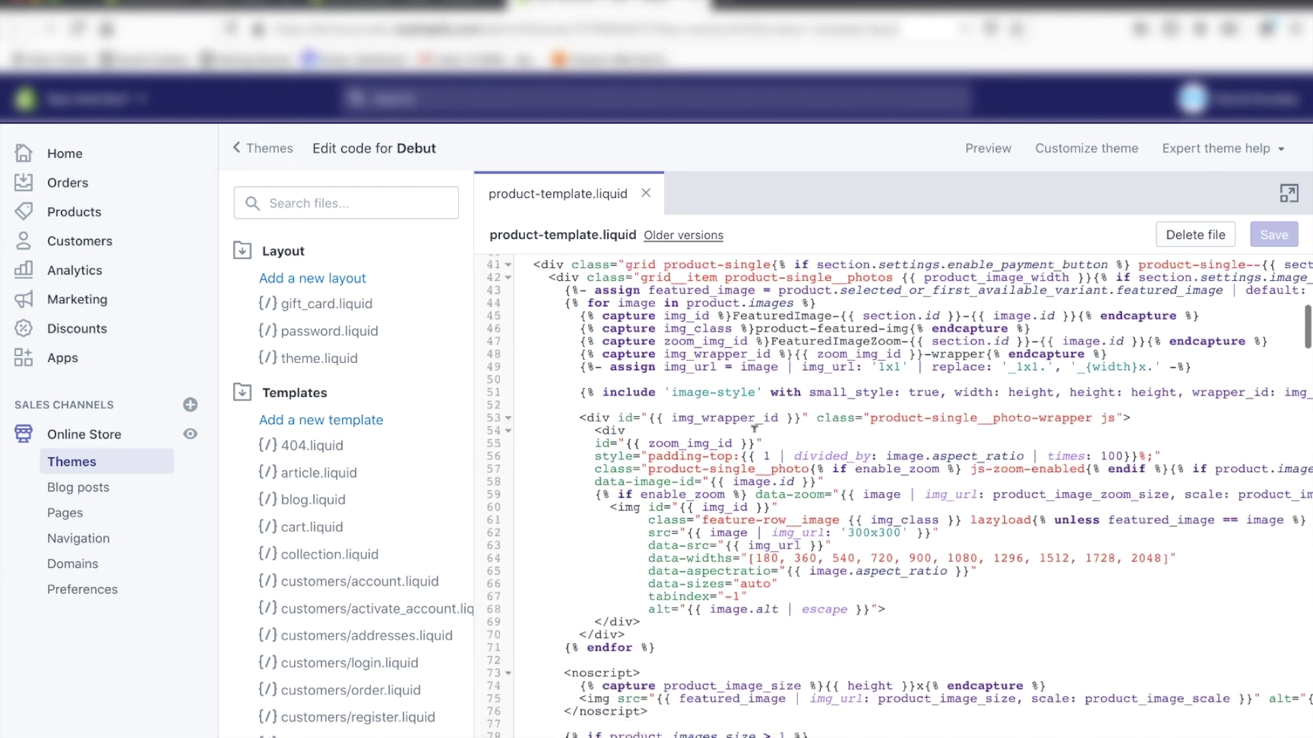
{"action": "scroll", "coordinate": [755, 429], "scroll_direction": "down", "scroll_amount": 13}
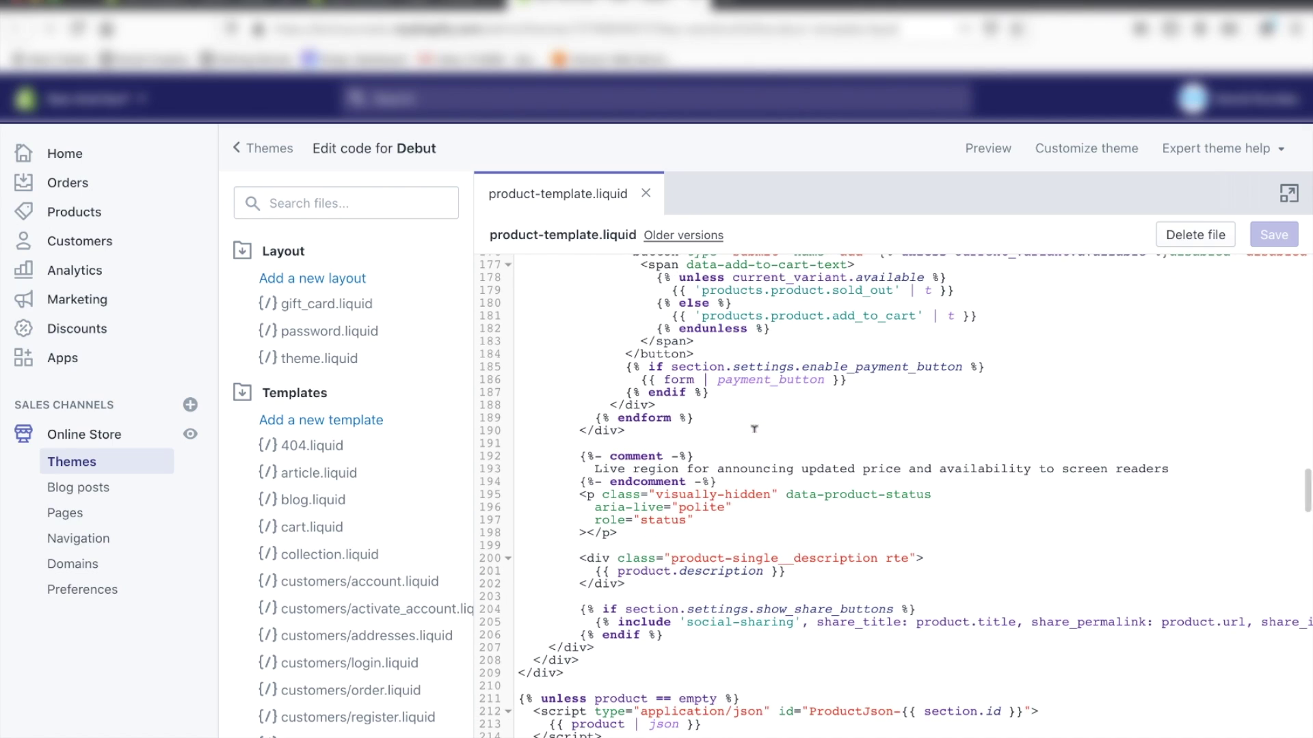
{"action": "scroll", "coordinate": [734, 495], "scroll_direction": "up", "scroll_amount": 20}
{"action": "scroll", "coordinate": [726, 431], "scroll_direction": "down", "scroll_amount": 15}
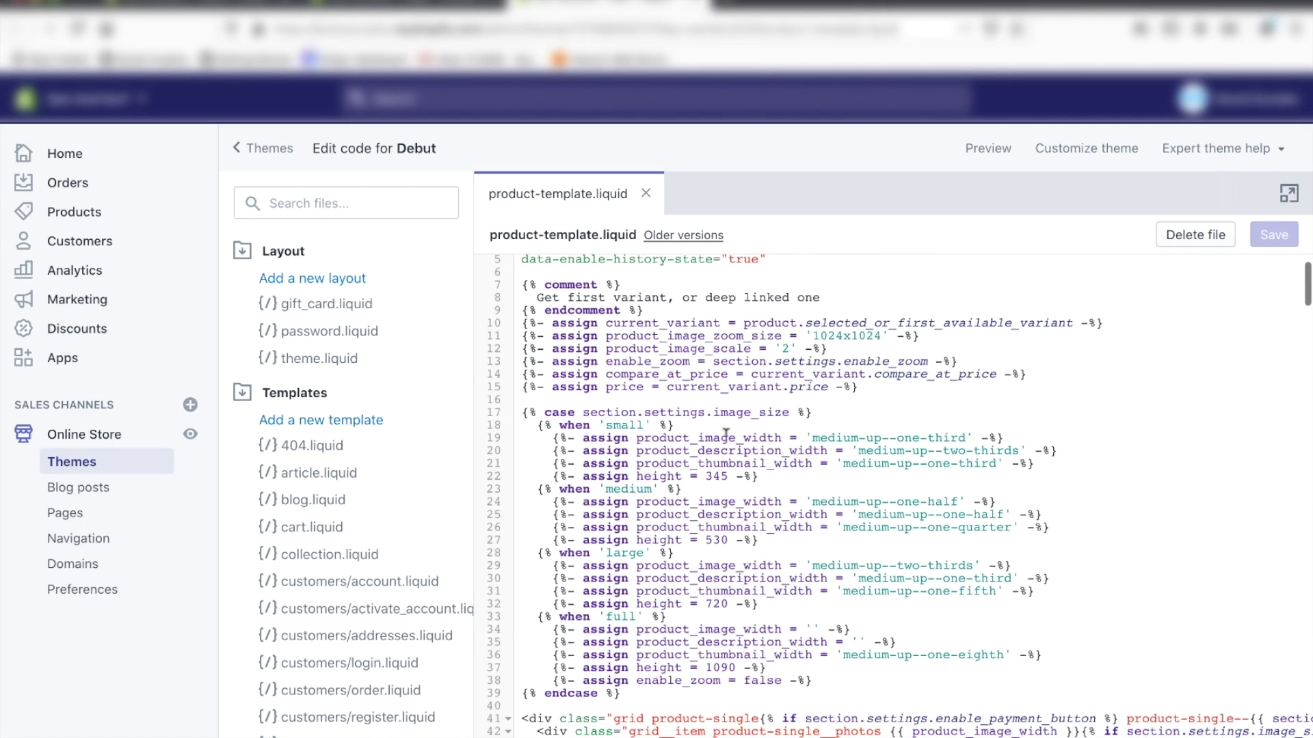
{"action": "scroll", "coordinate": [726, 431], "scroll_direction": "down", "scroll_amount": 16}
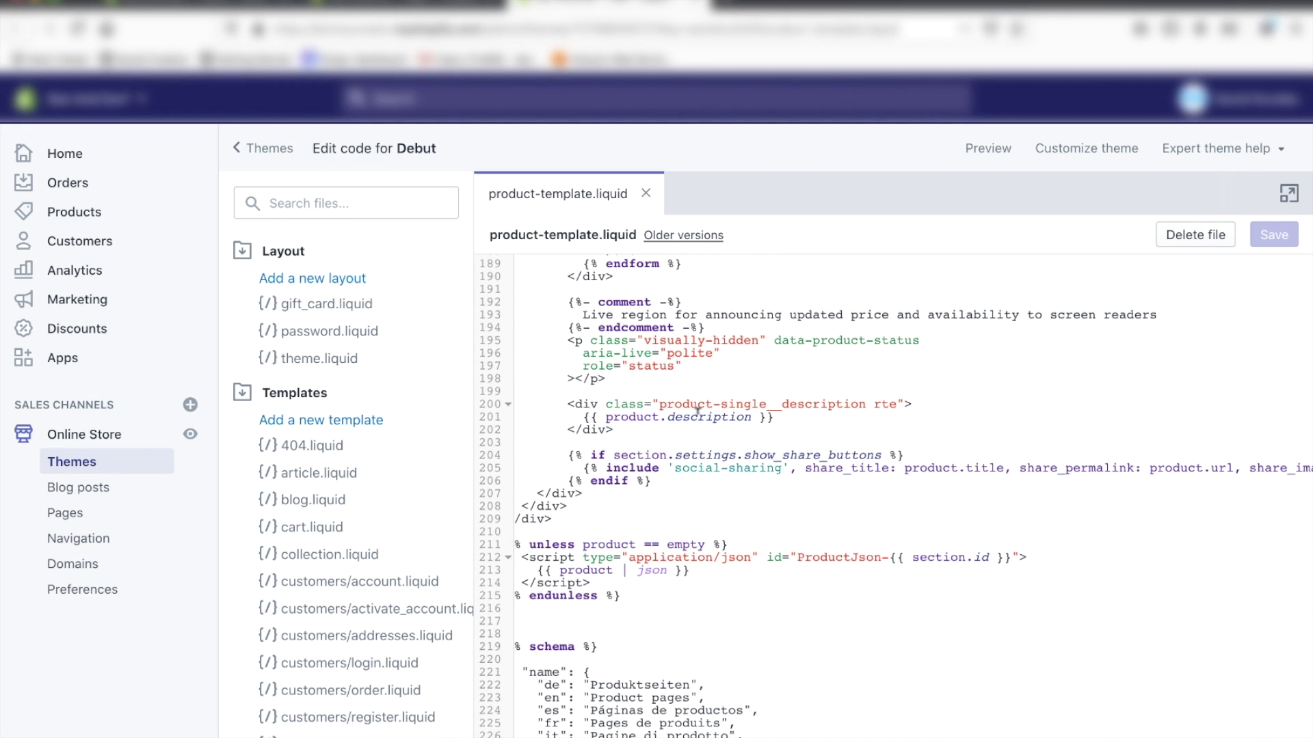
{"action": "scroll", "coordinate": [719, 421], "scroll_direction": "up", "scroll_amount": 20}
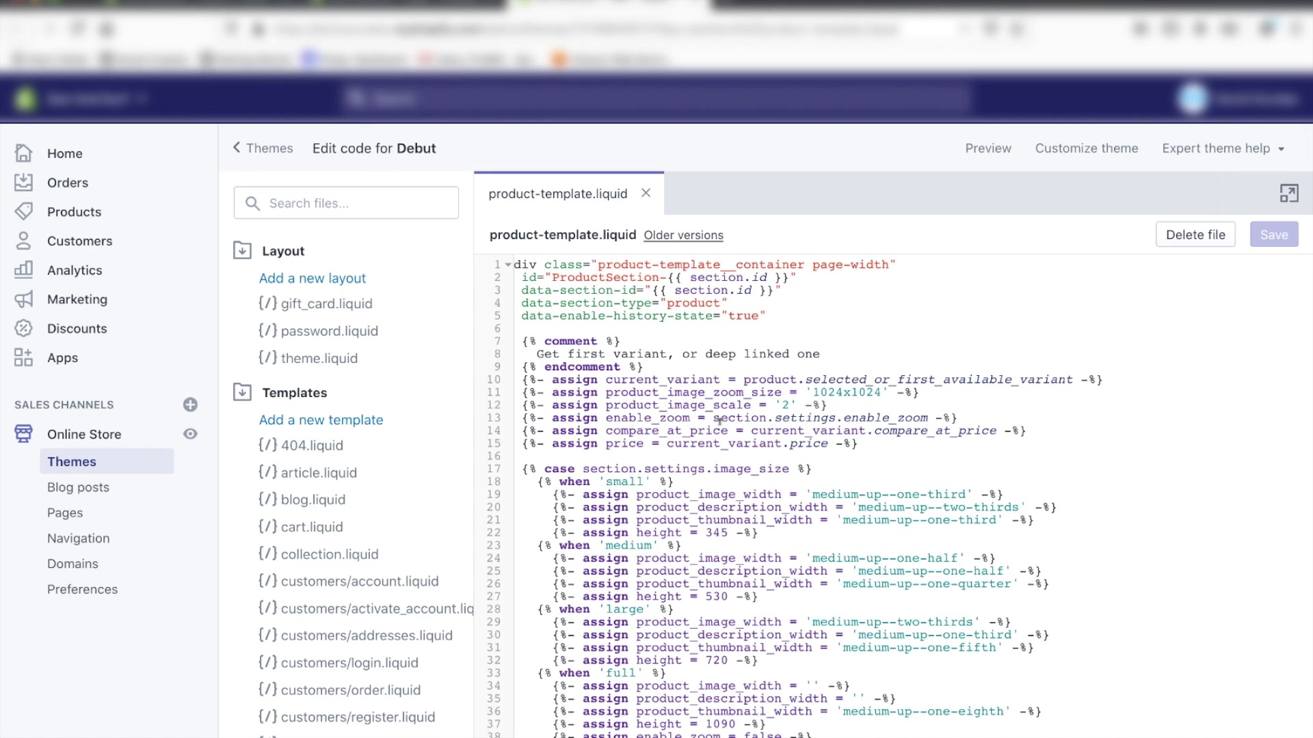
{"action": "key", "text": "ctrl+f"}
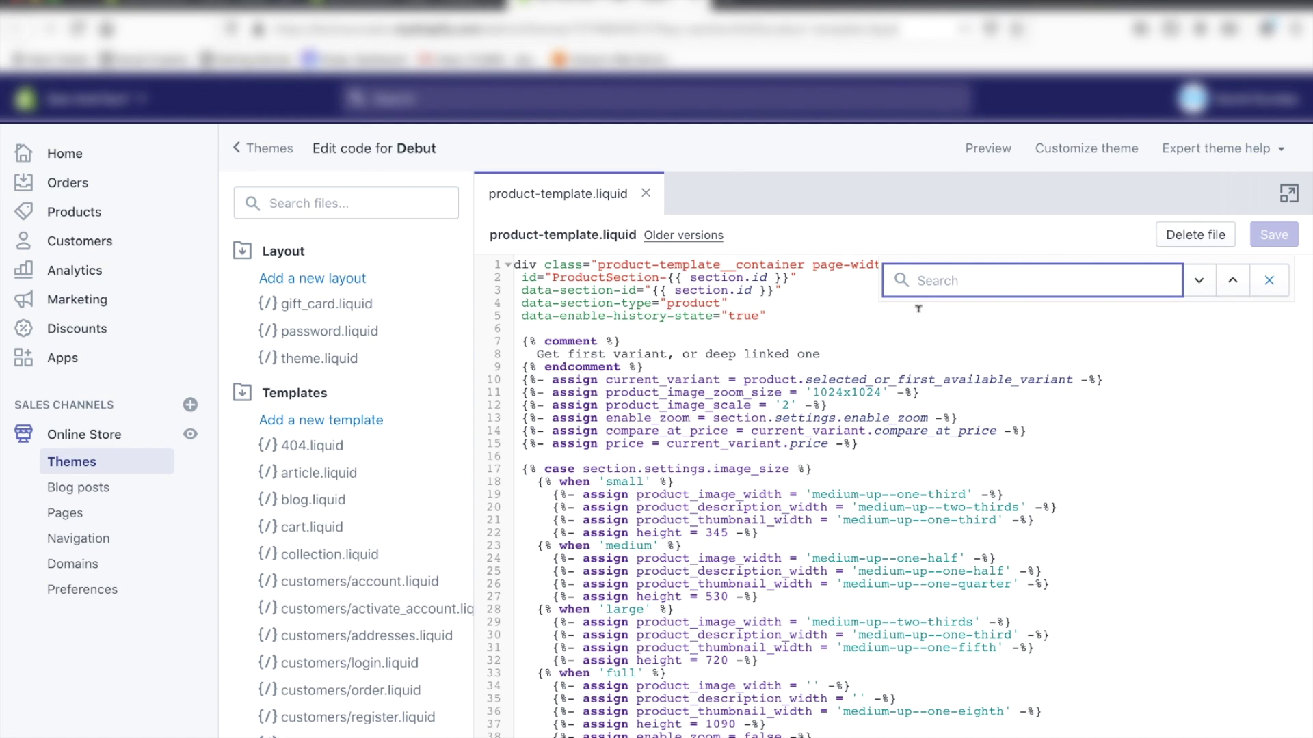
{"action": "type", "text": "product.d"}
{"action": "key", "text": "BackSpace"}
{"action": "type", "text": "ption"}
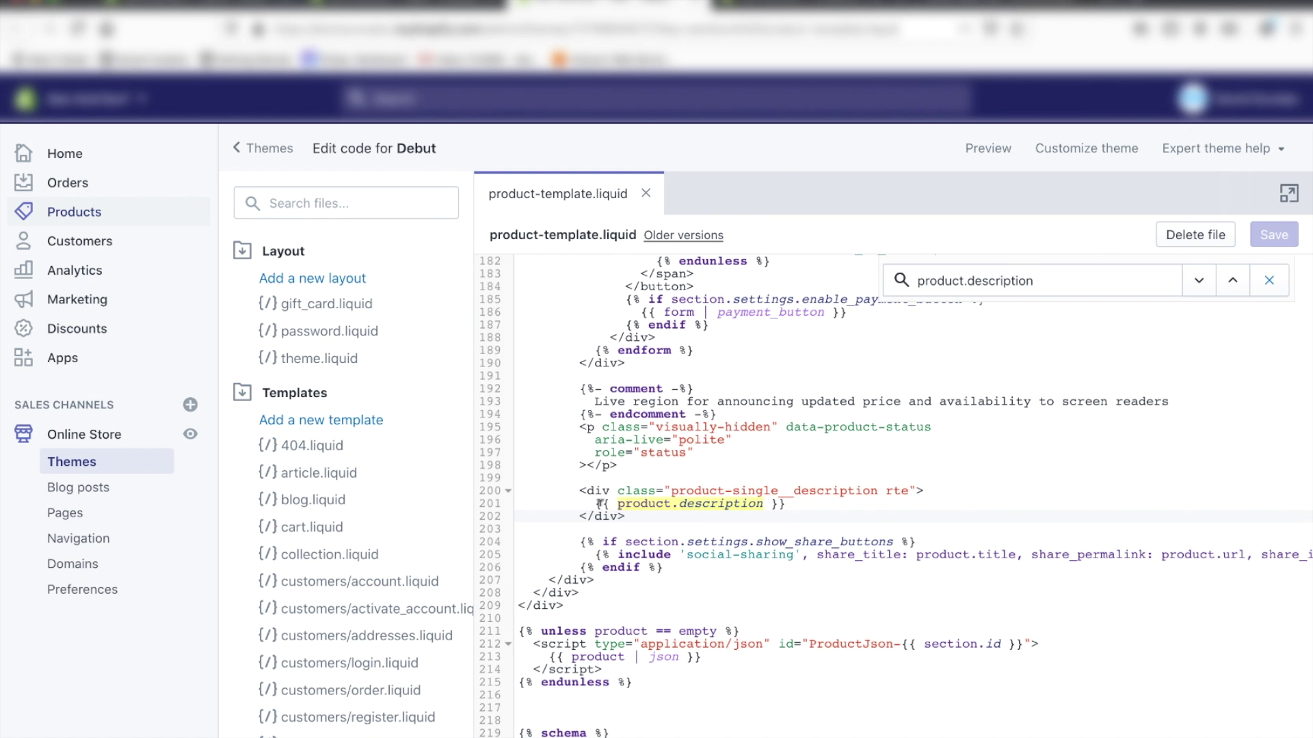
{"action": "left_click", "coordinate": [964, 12]}
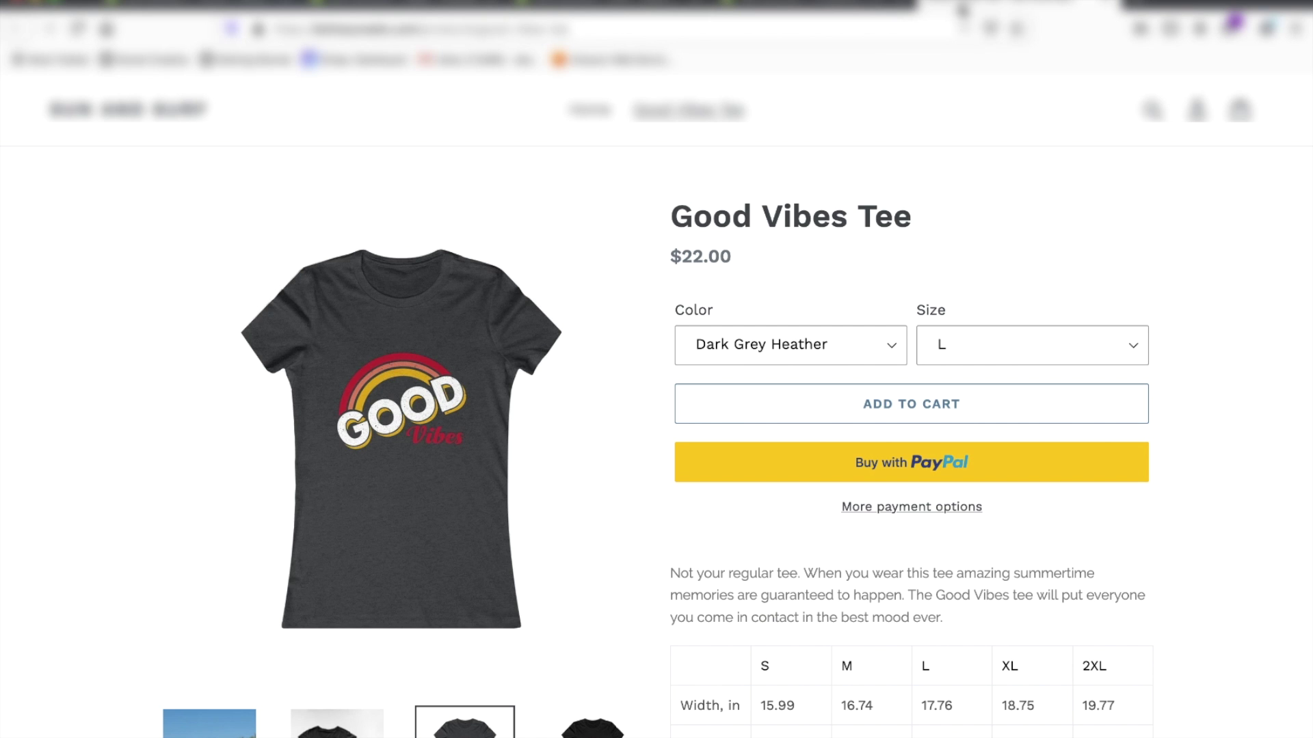
{"action": "scroll", "coordinate": [916, 196], "scroll_direction": "down", "scroll_amount": 5}
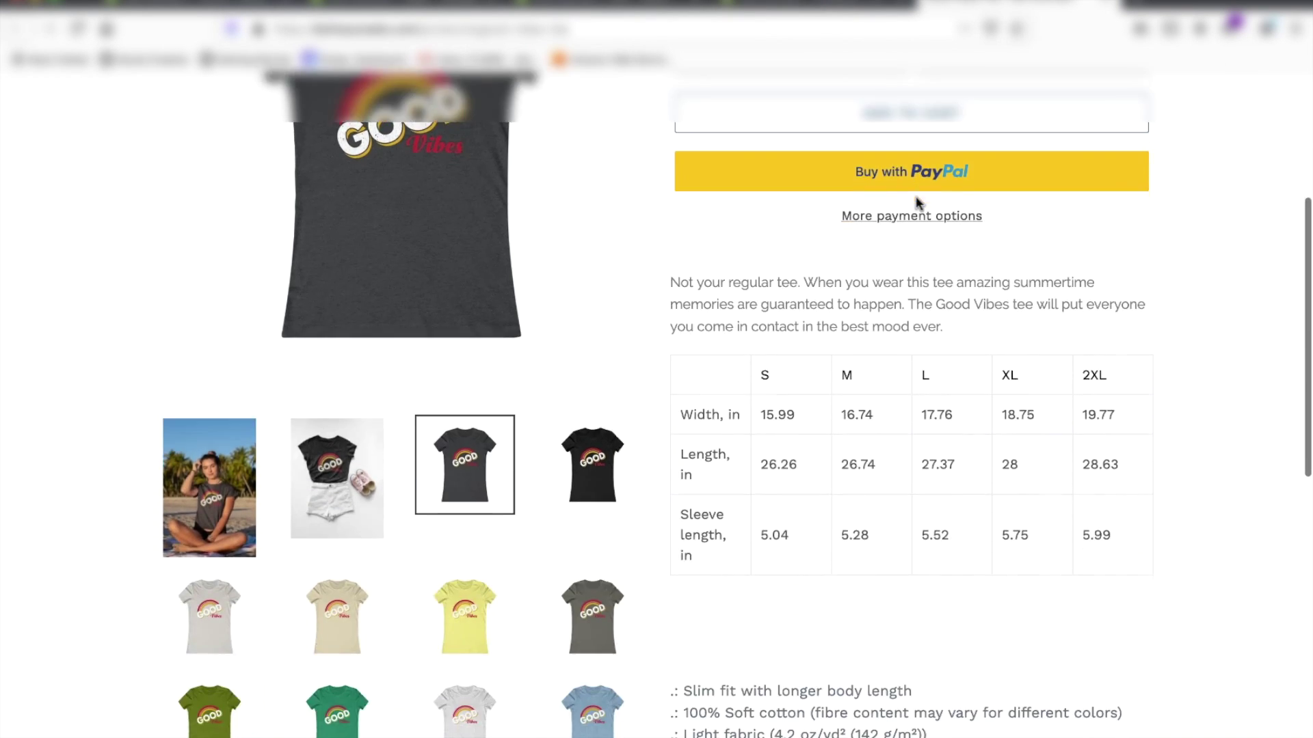
{"action": "scroll", "coordinate": [797, 571], "scroll_direction": "down", "scroll_amount": 5}
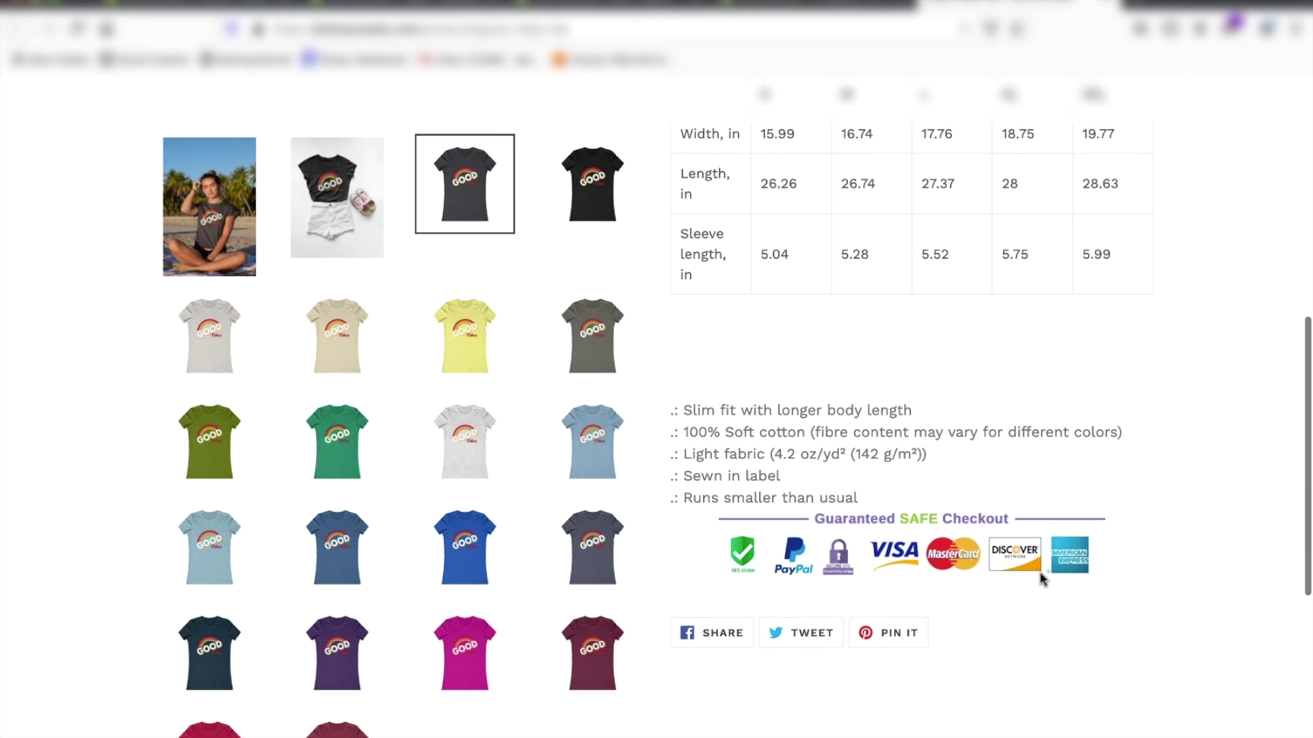
{"action": "left_click", "coordinate": [680, 10]}
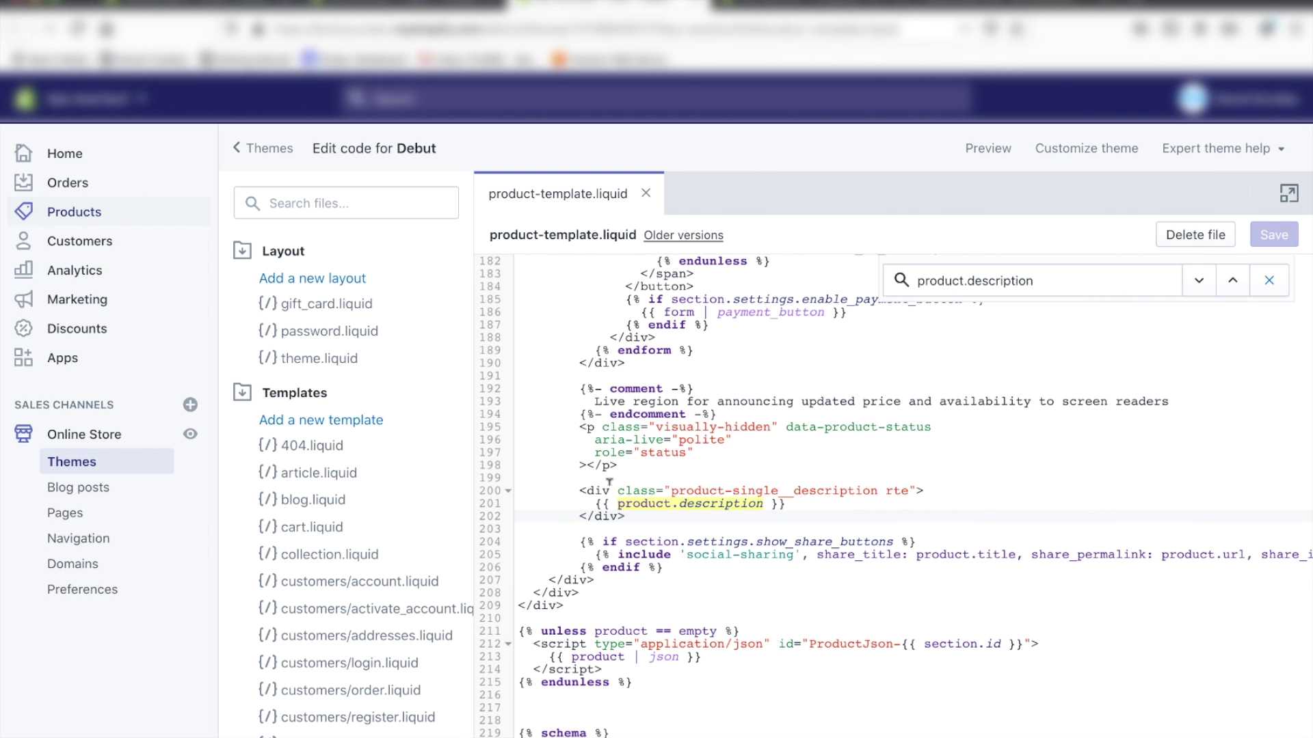
Step: Paste the reviews snippet on a new line below product.description and save the template
{"action": "left_click", "coordinate": [639, 515]}
{"action": "key", "text": "Return"}
{"action": "key", "text": "Return"}
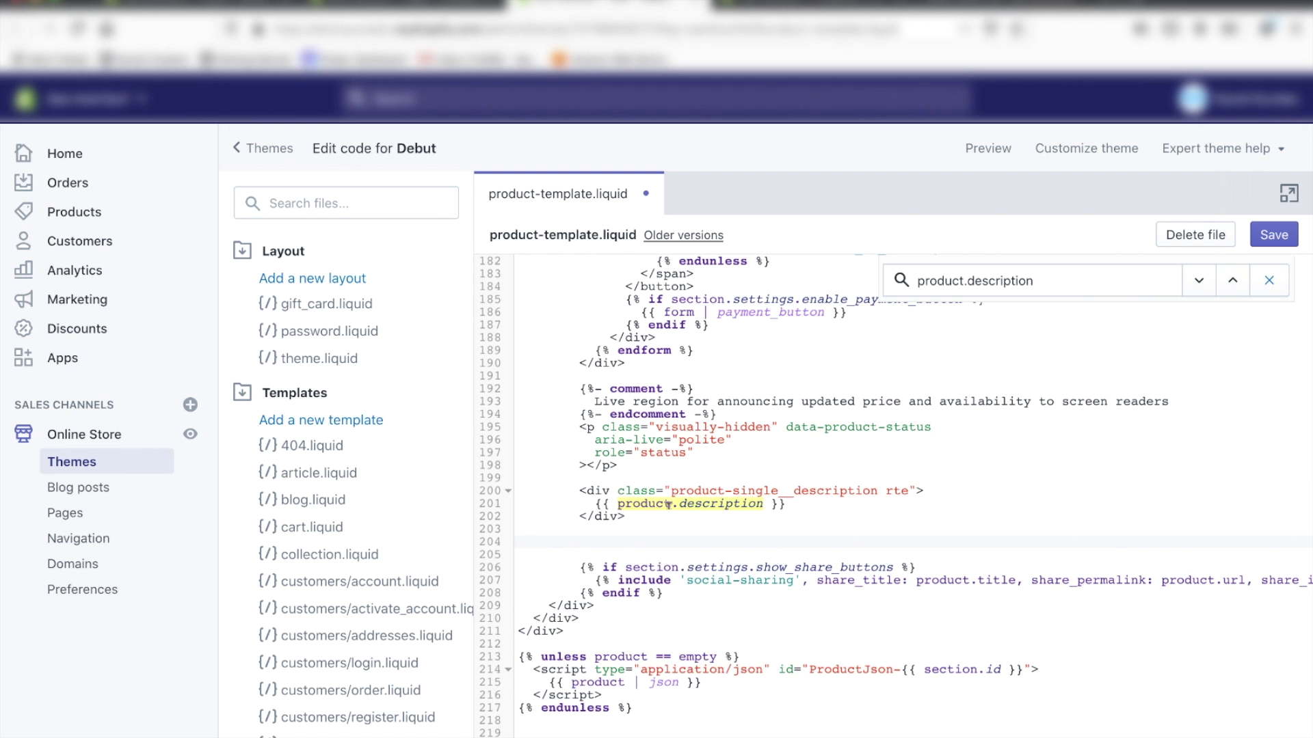
{"action": "scroll", "coordinate": [667, 506], "scroll_direction": "down", "scroll_amount": 1}
{"action": "right_click", "coordinate": [639, 506]}
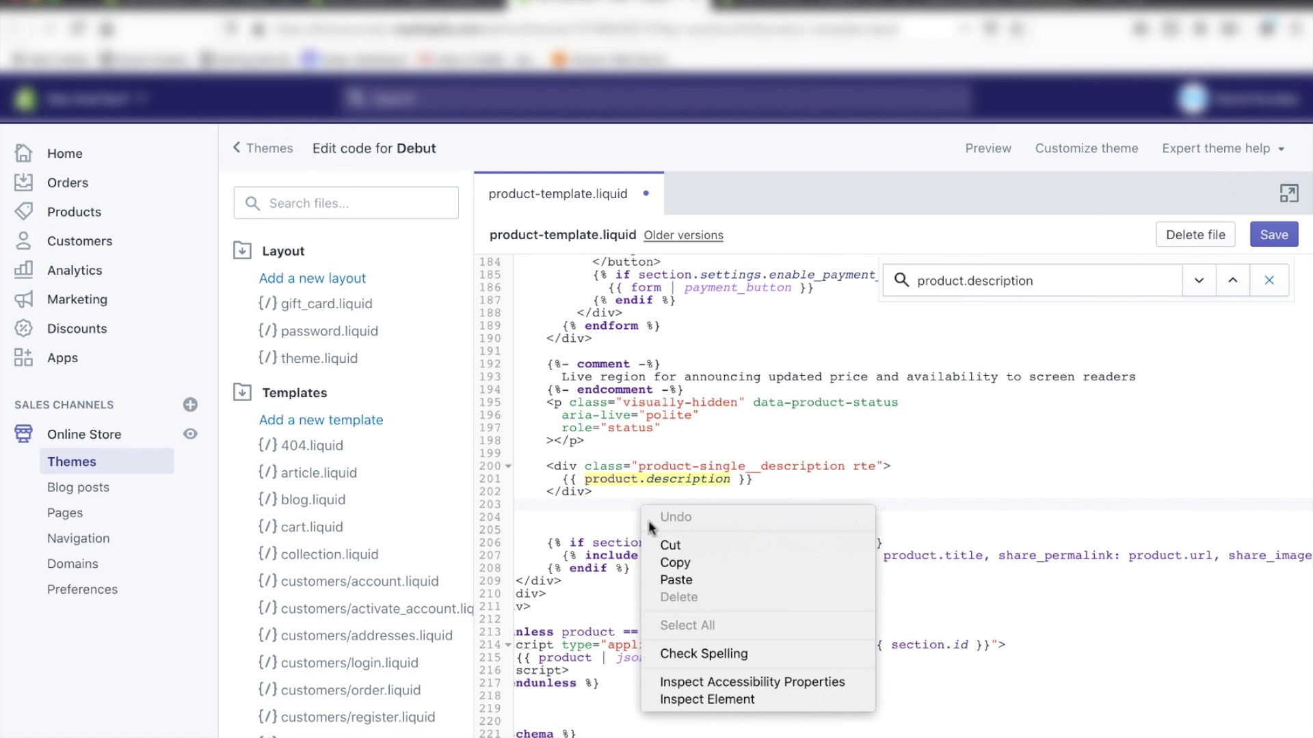
{"action": "left_click", "coordinate": [669, 578]}
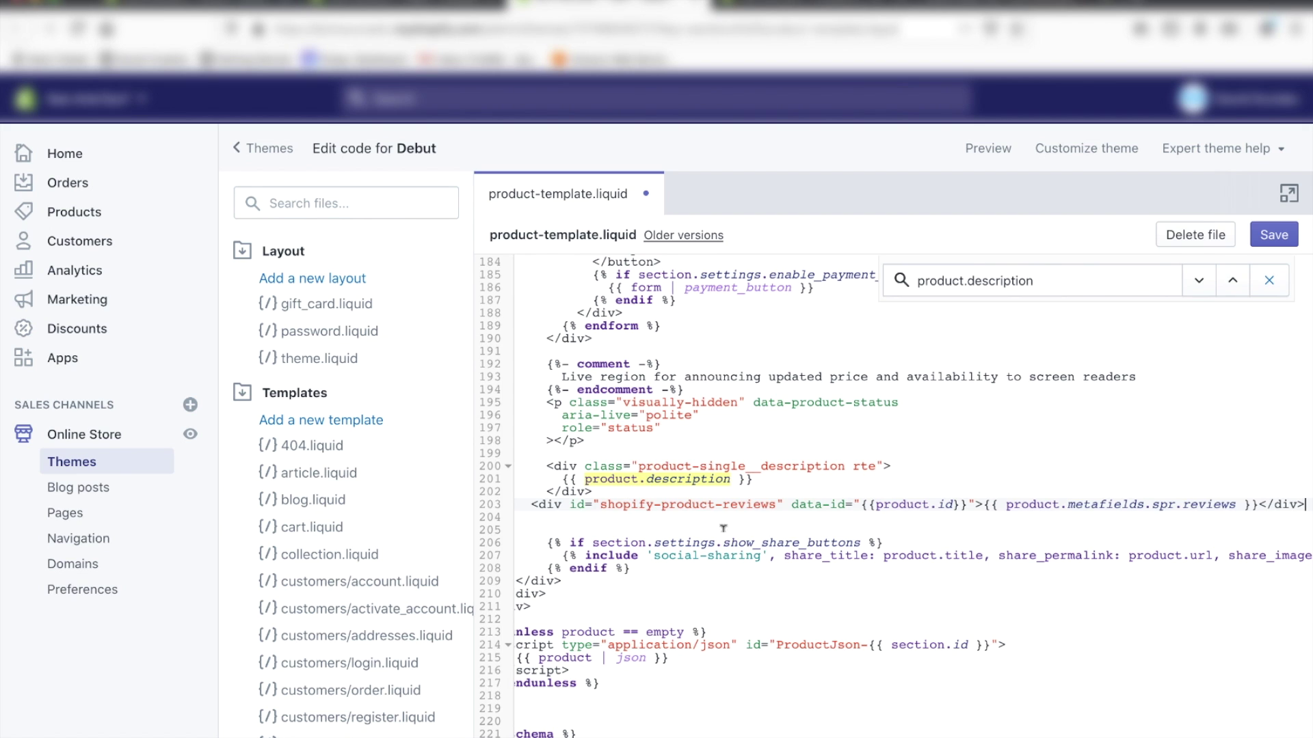
{"action": "left_click", "coordinate": [1274, 235]}
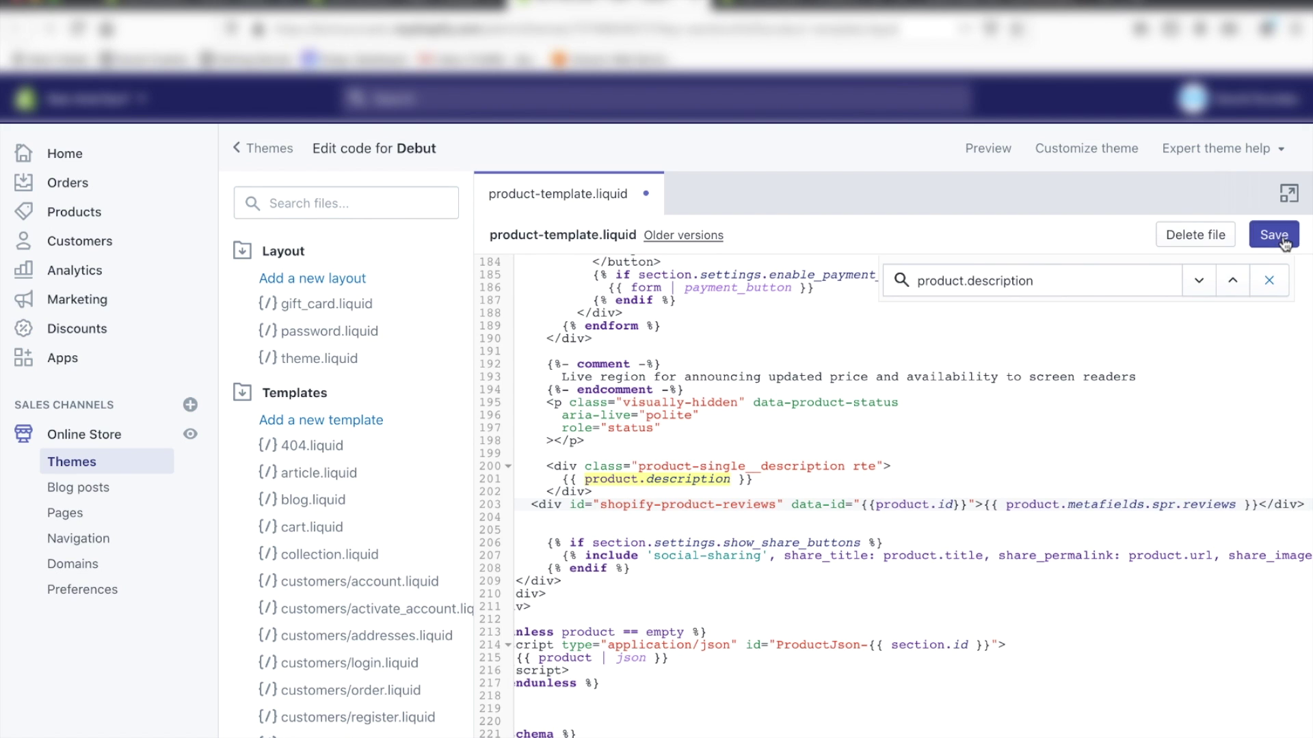
{"action": "left_click", "coordinate": [971, 7]}
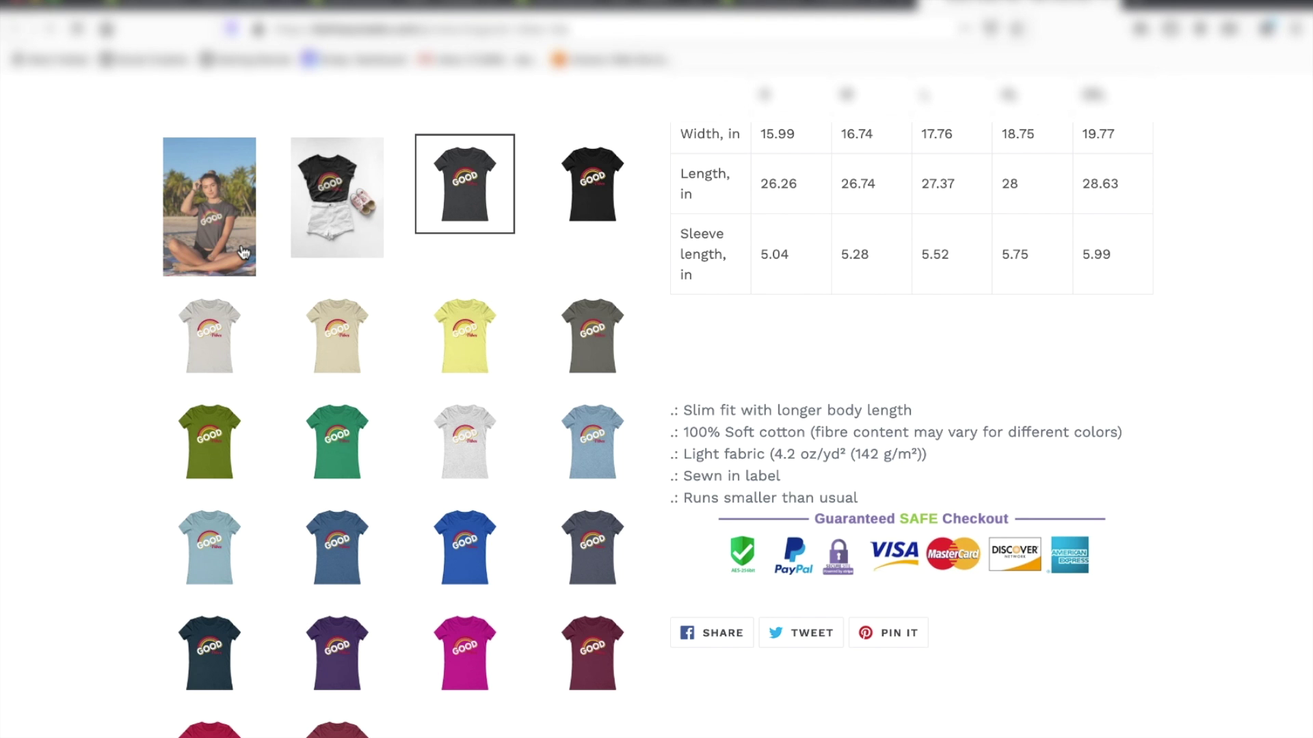
Step: Move the reviews div above the product description block and save the template
{"action": "scroll", "coordinate": [478, 302], "scroll_direction": "down", "scroll_amount": 1}
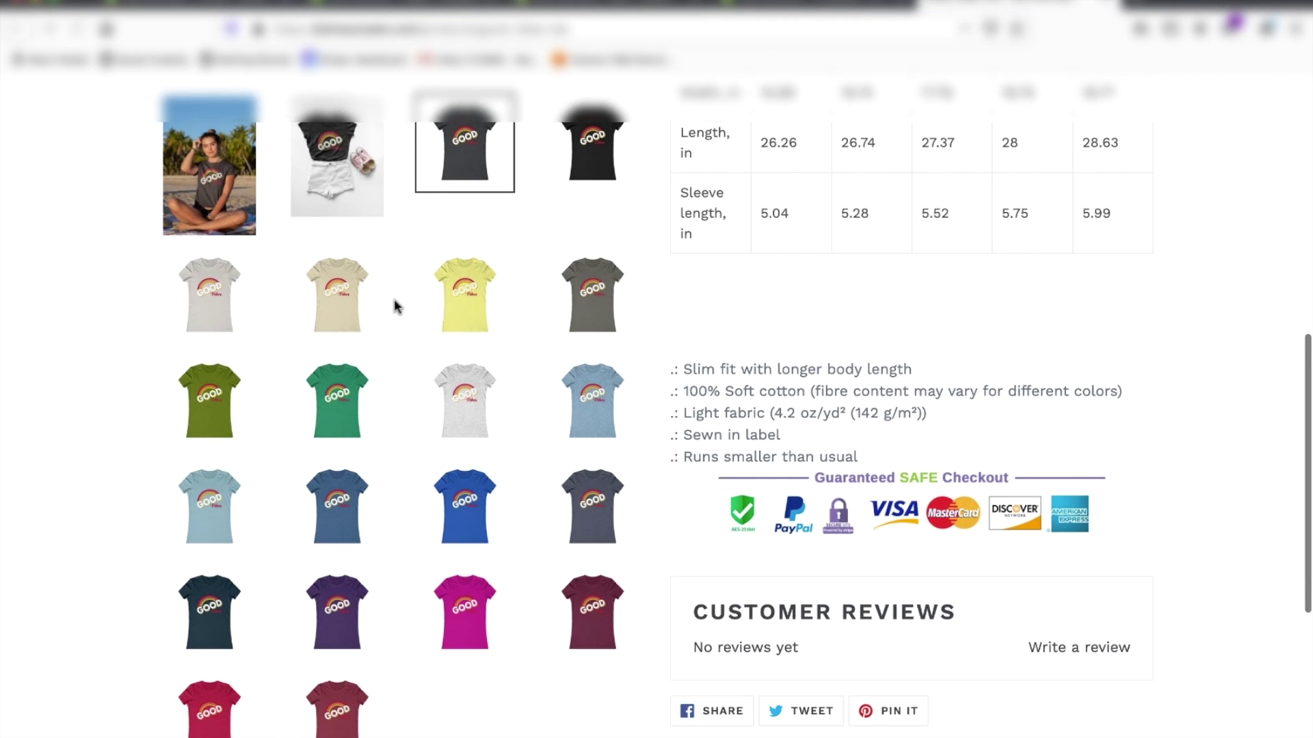
{"action": "scroll", "coordinate": [397, 306], "scroll_direction": "down", "scroll_amount": 2}
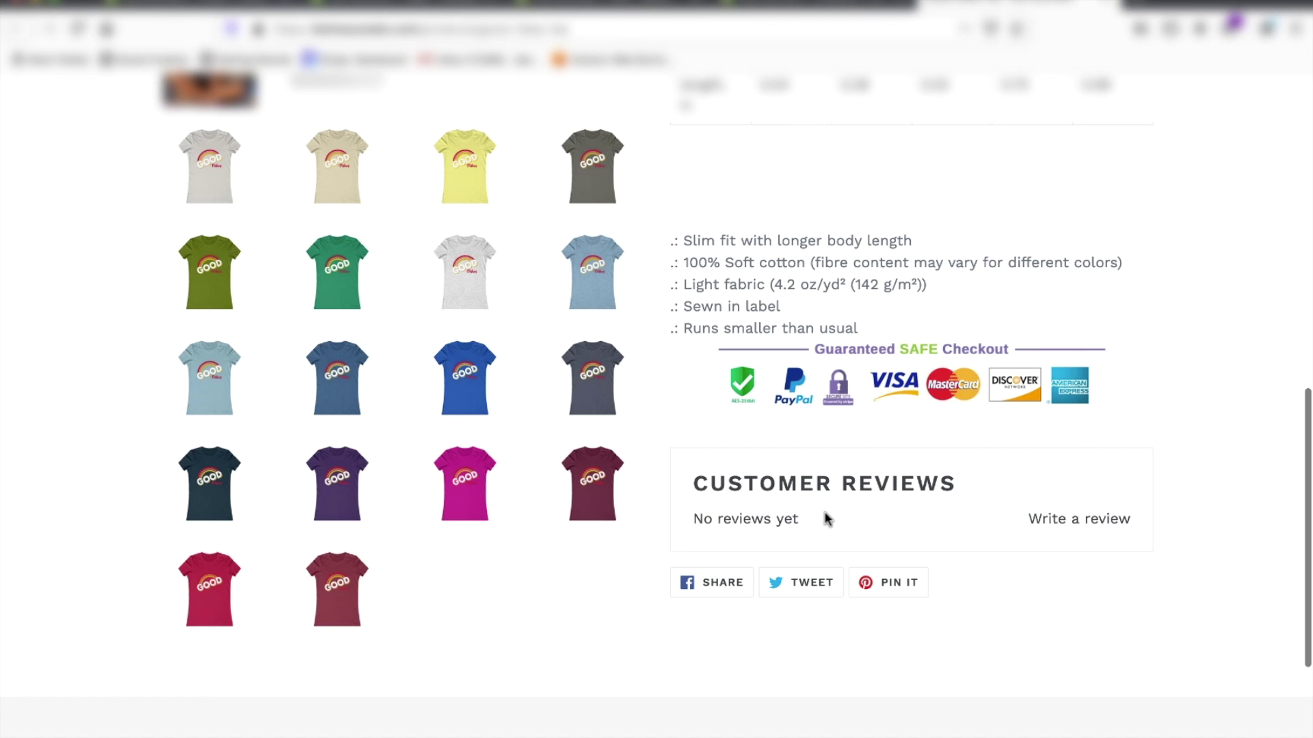
{"action": "key", "text": "ctrl+shift+Tab"}
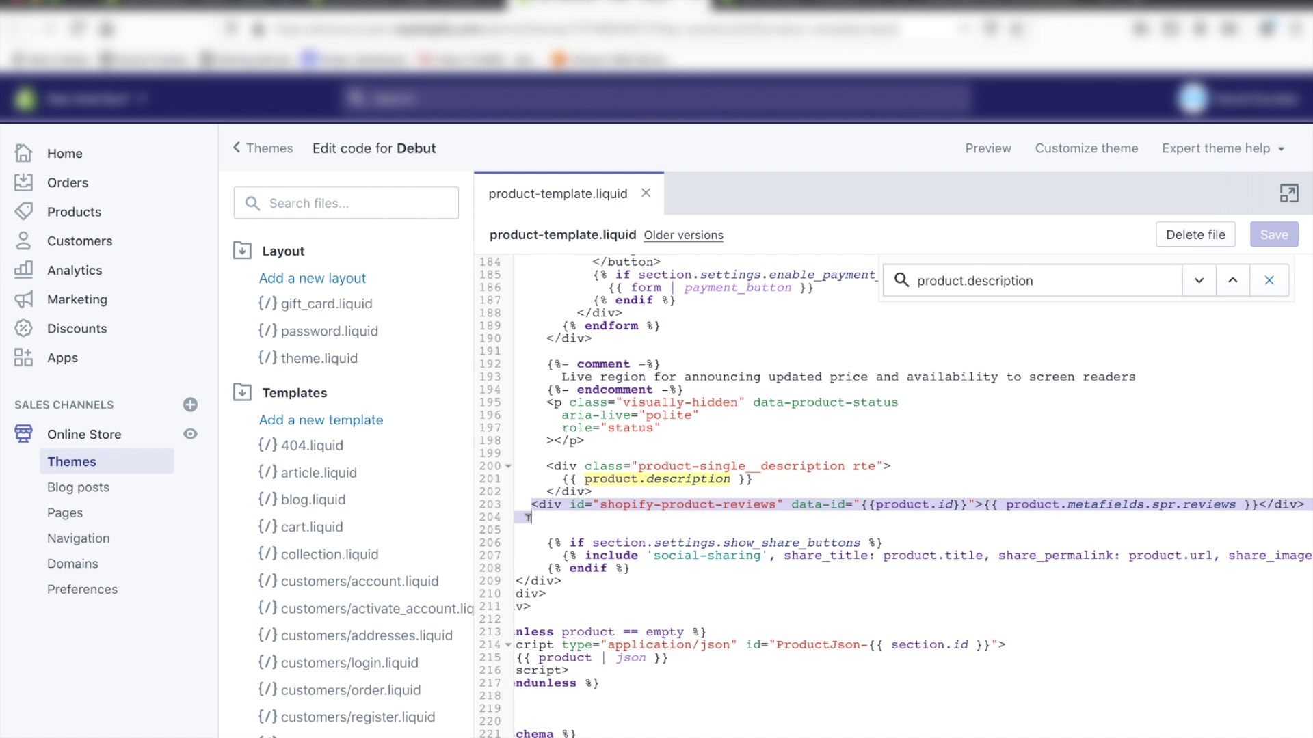
{"action": "key", "text": "BackSpace"}
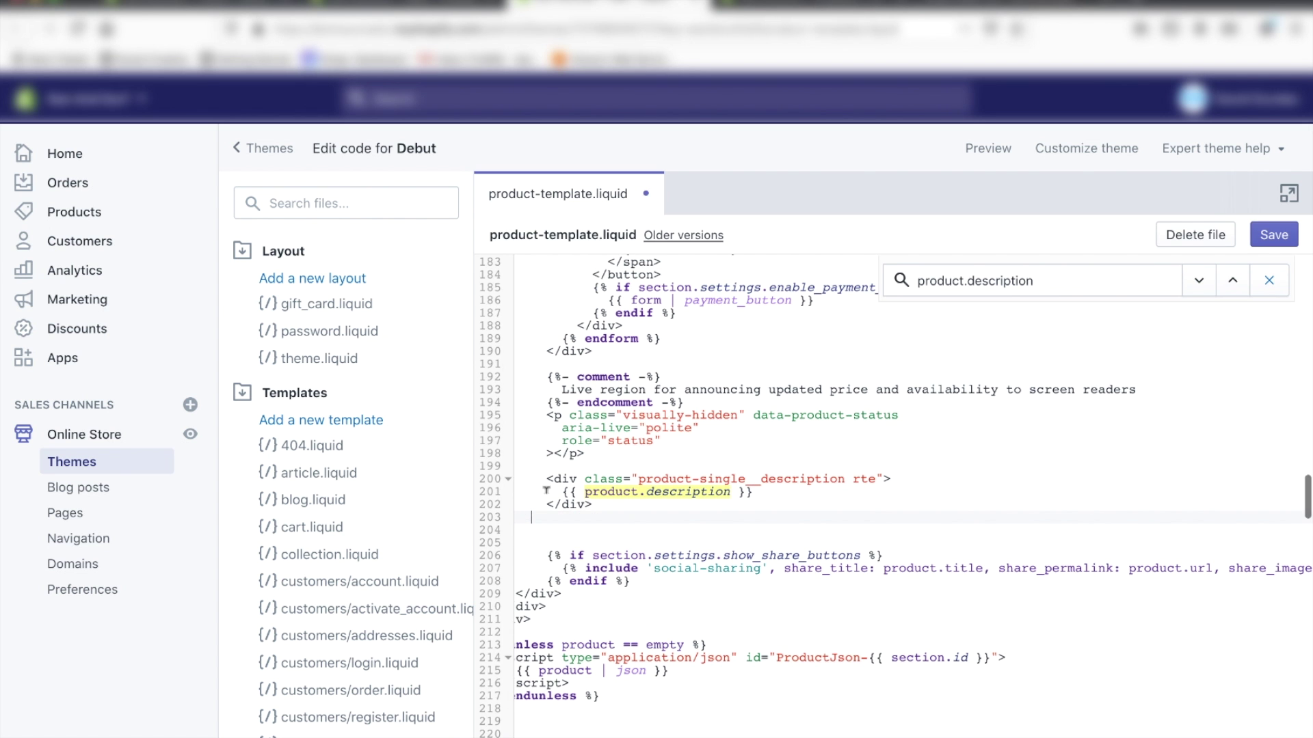
{"action": "left_click", "coordinate": [602, 454]}
{"action": "key", "text": "Return"}
{"action": "key", "text": "Return"}
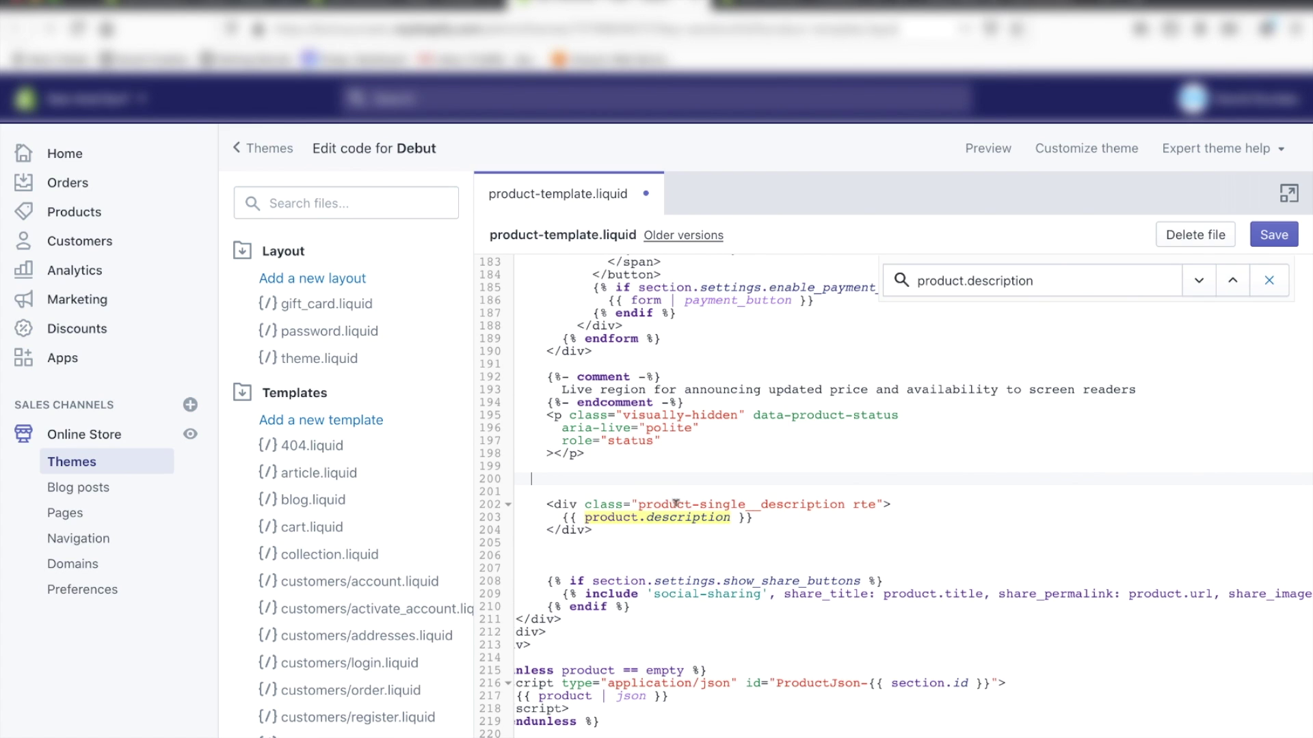
{"action": "type", "text": "<div id=\"shopify-product-reviews\" data-id=\"{{product.id}}\">{{ product.metafields.spr.reviews }}</div>"}
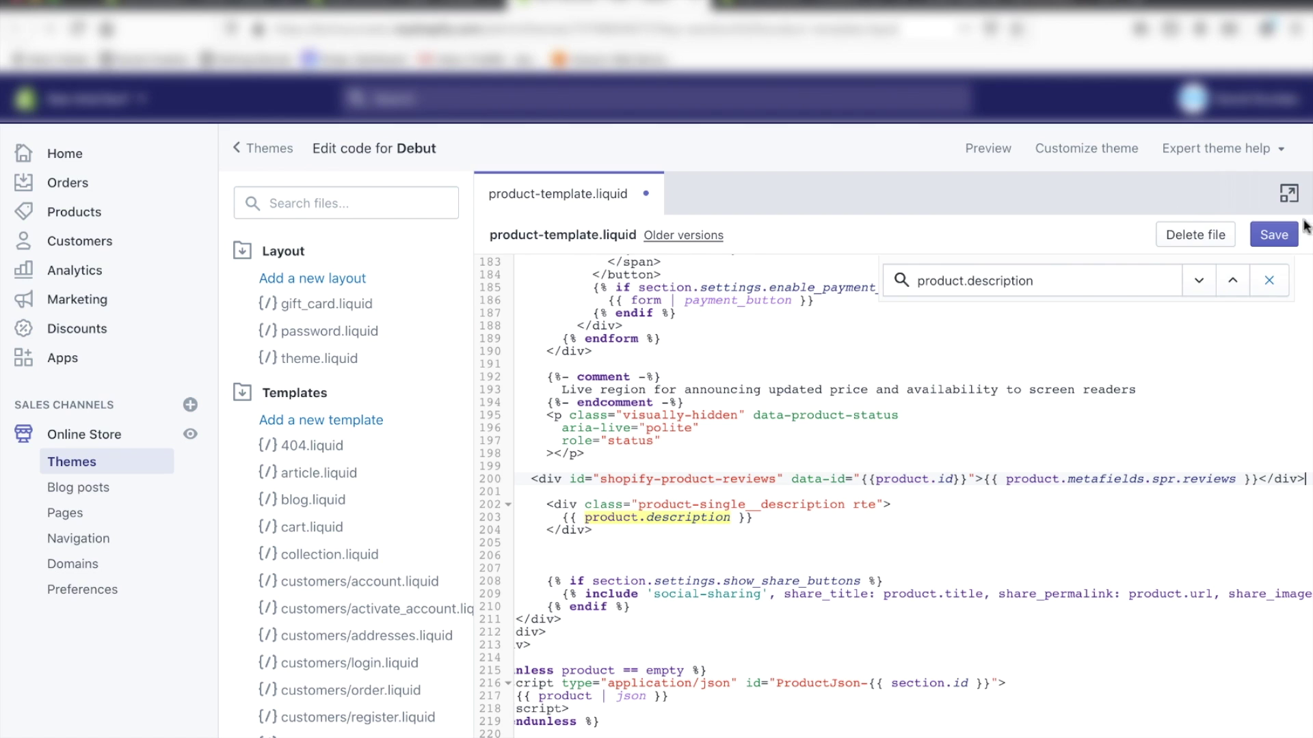
{"action": "left_click", "coordinate": [1285, 236]}
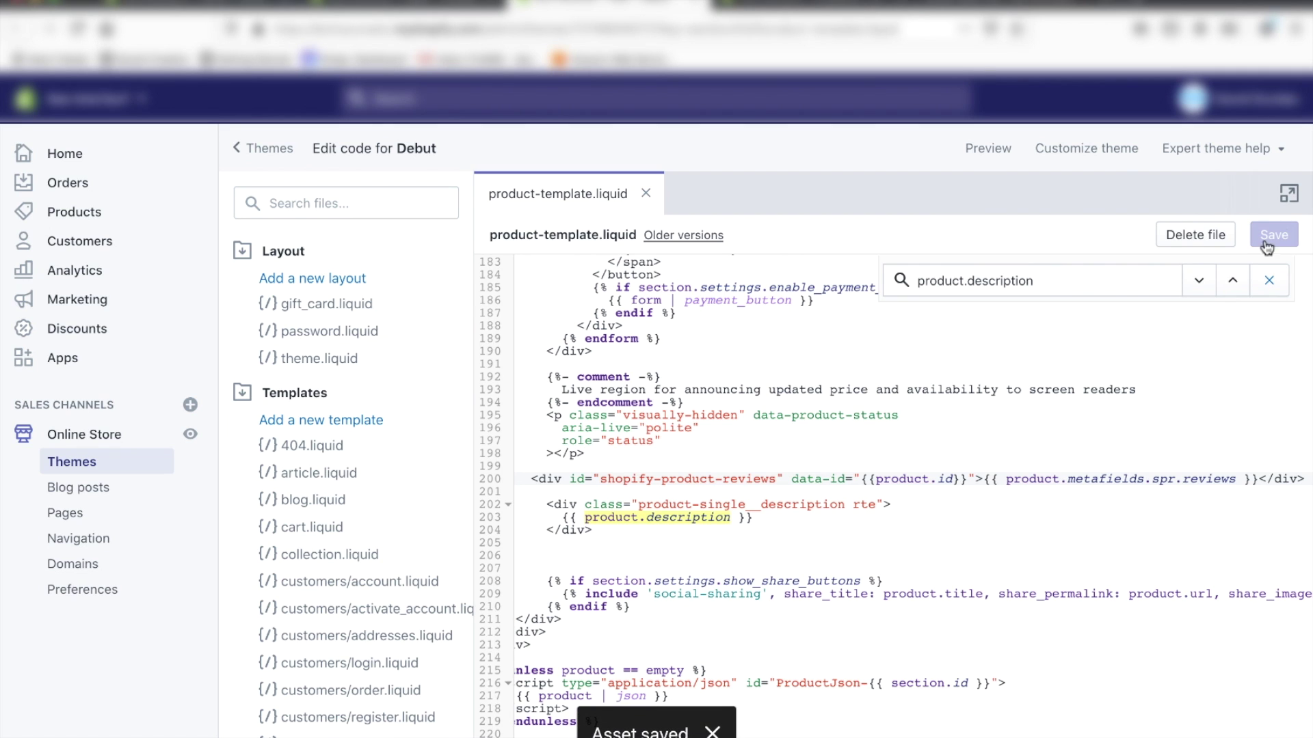
{"action": "left_click", "coordinate": [985, 9]}
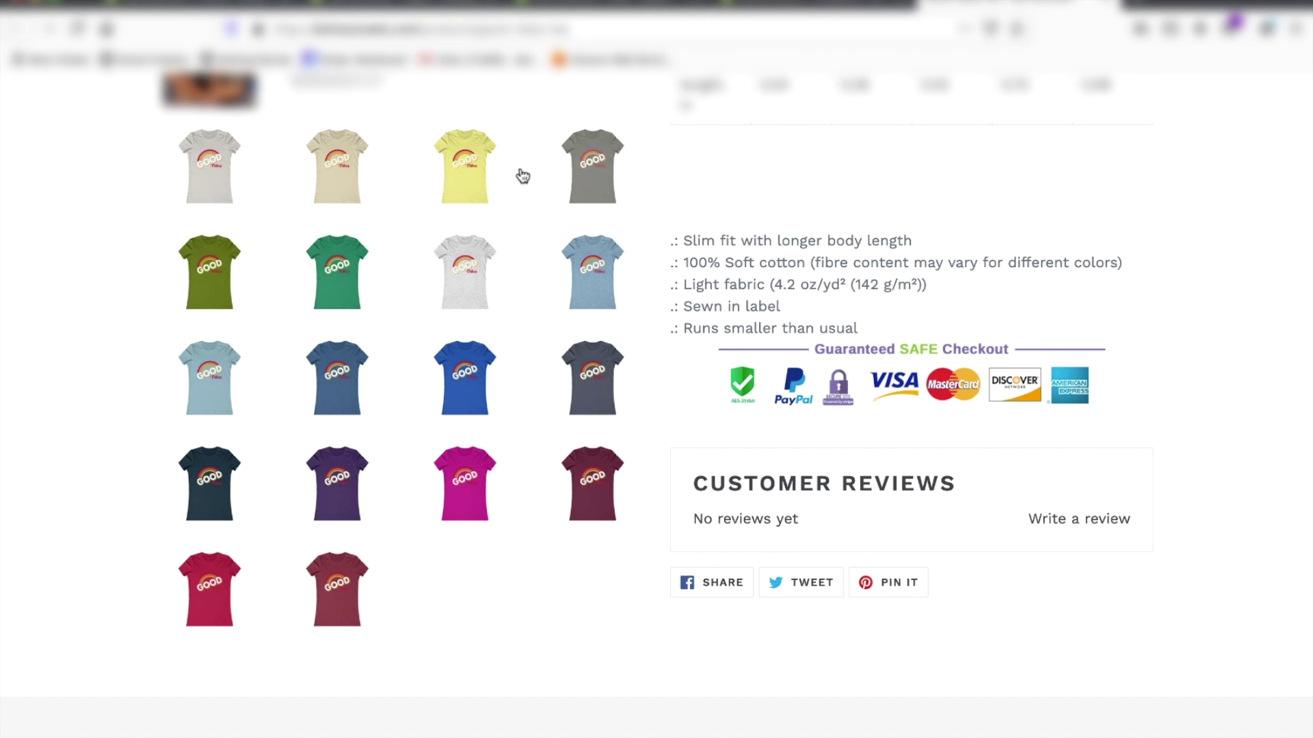
Step: Reload the storefront product page to check where Customer Reviews appears
{"action": "left_click", "coordinate": [78, 29]}
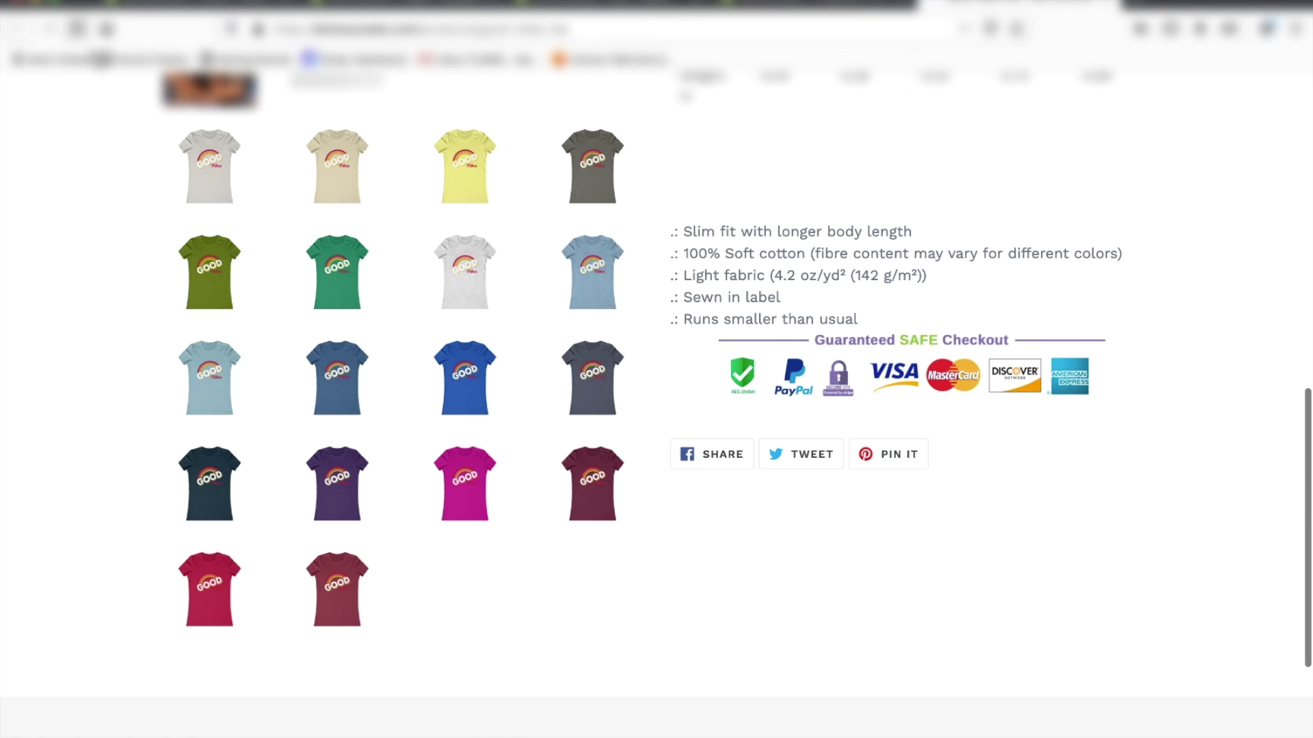
{"action": "scroll", "coordinate": [279, 307], "scroll_direction": "up", "scroll_amount": 10}
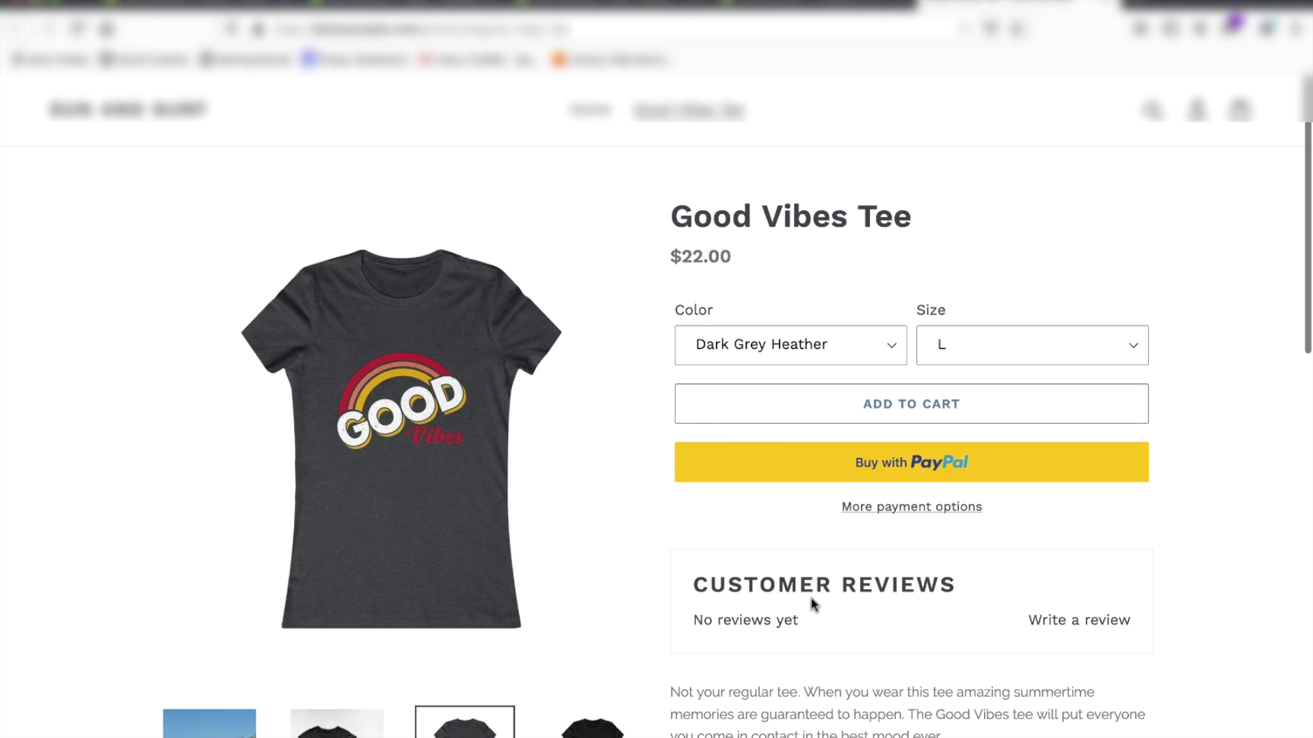
{"action": "scroll", "coordinate": [812, 601], "scroll_direction": "down", "scroll_amount": 2}
Step: Move the reviews div back below the description, save, and reload the storefront
{"action": "left_click", "coordinate": [809, 15]}
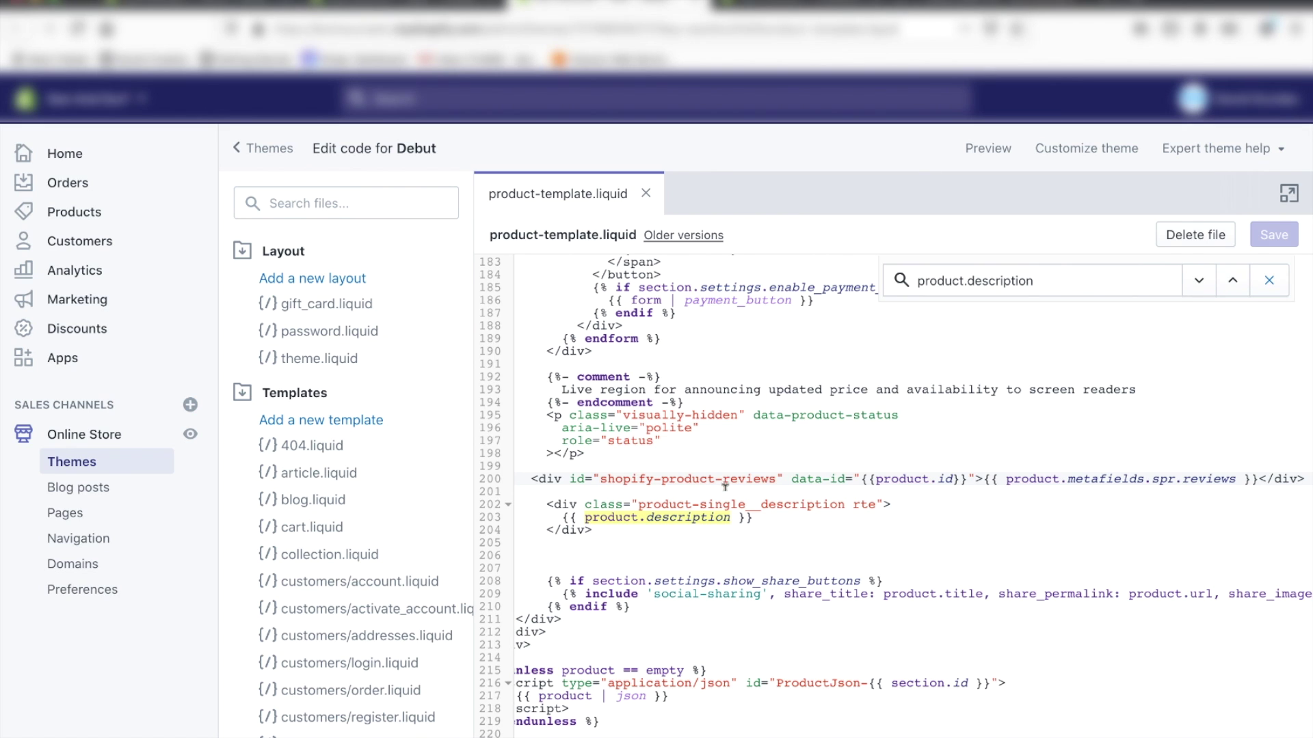
{"action": "left_click_drag", "start_coordinate": [531, 479], "coordinate": [529, 495]}
{"action": "key", "text": "ctrl+c"}
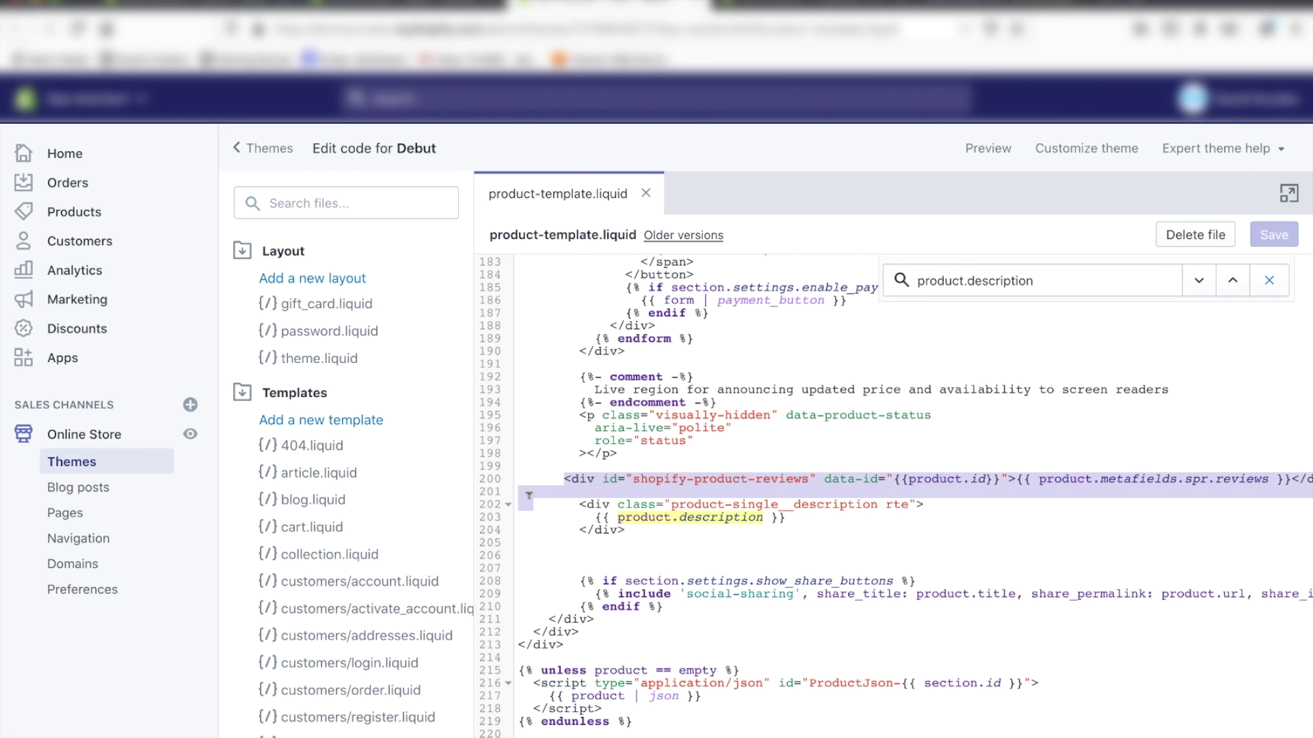
{"action": "key", "text": "BackSpace"}
{"action": "left_click", "coordinate": [672, 516]}
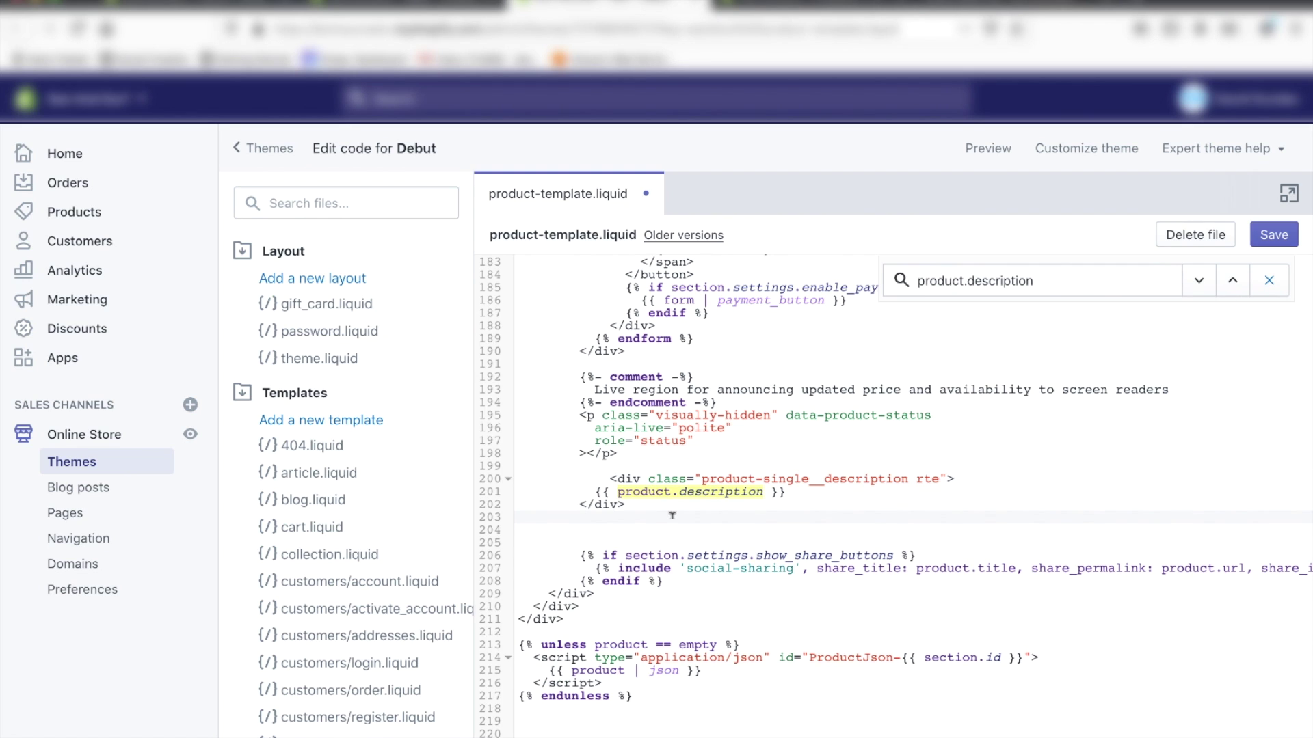
{"action": "key", "text": "ctrl+v"}
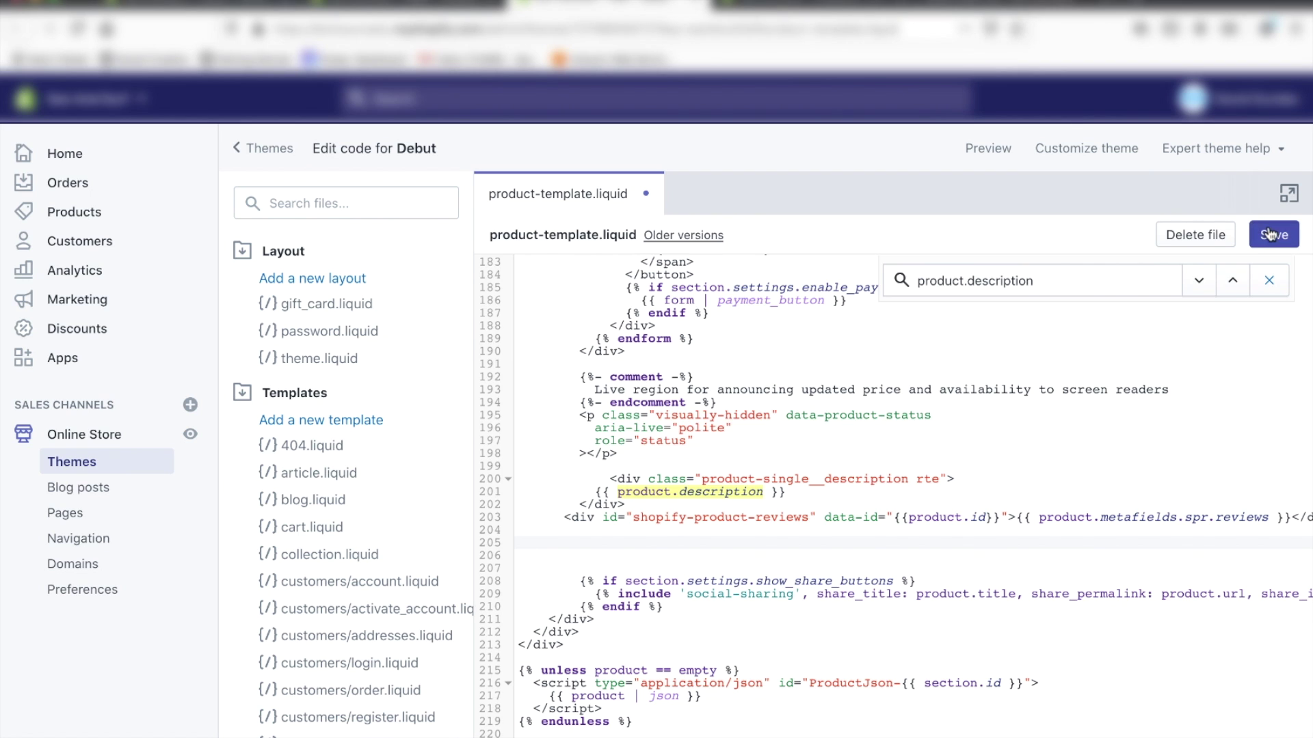
{"action": "left_click", "coordinate": [1270, 234]}
{"action": "left_click", "coordinate": [1018, 7]}
{"action": "key", "text": "ctrl+r"}
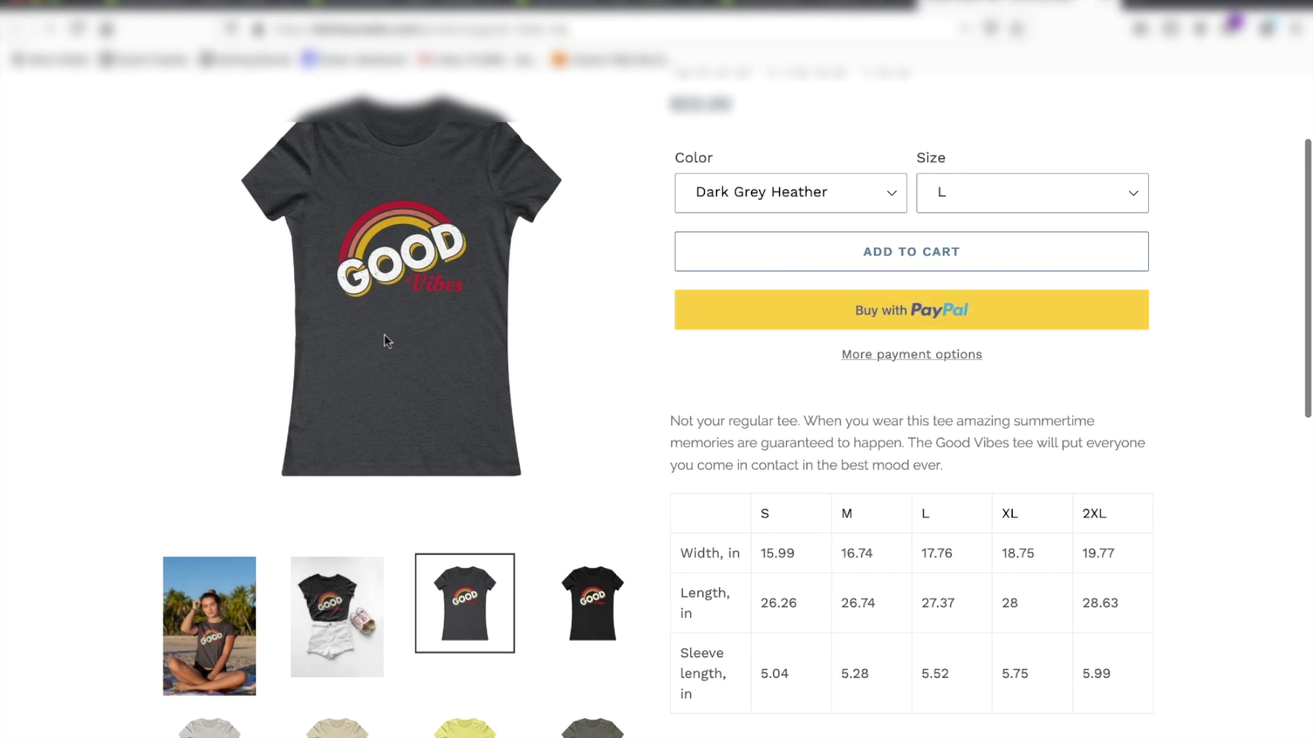
Step: Open the review form and enter the reviewer's name and e-mail address
{"action": "scroll", "coordinate": [385, 335], "scroll_direction": "down", "scroll_amount": 8}
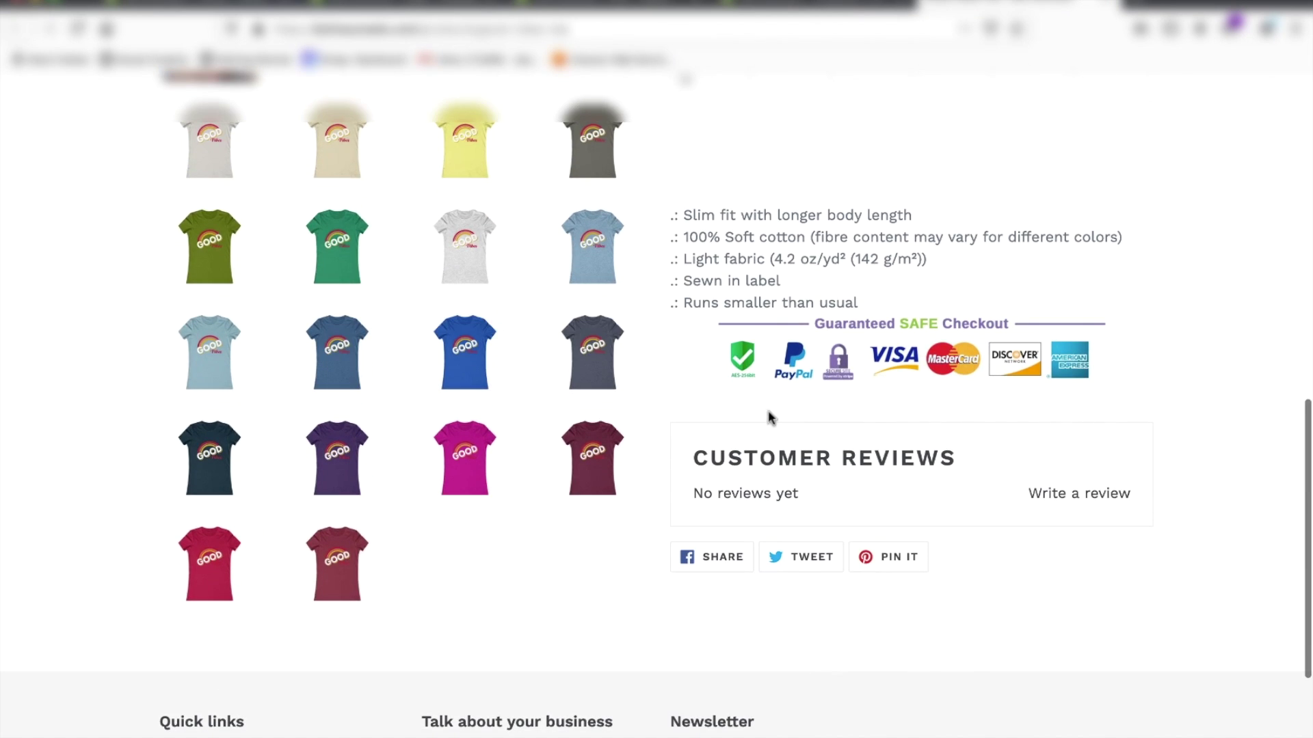
{"action": "left_click", "coordinate": [1056, 498]}
{"action": "scroll", "coordinate": [1012, 497], "scroll_direction": "down", "scroll_amount": 1}
{"action": "scroll", "coordinate": [1013, 497], "scroll_direction": "down", "scroll_amount": 1}
{"action": "left_click", "coordinate": [809, 501]}
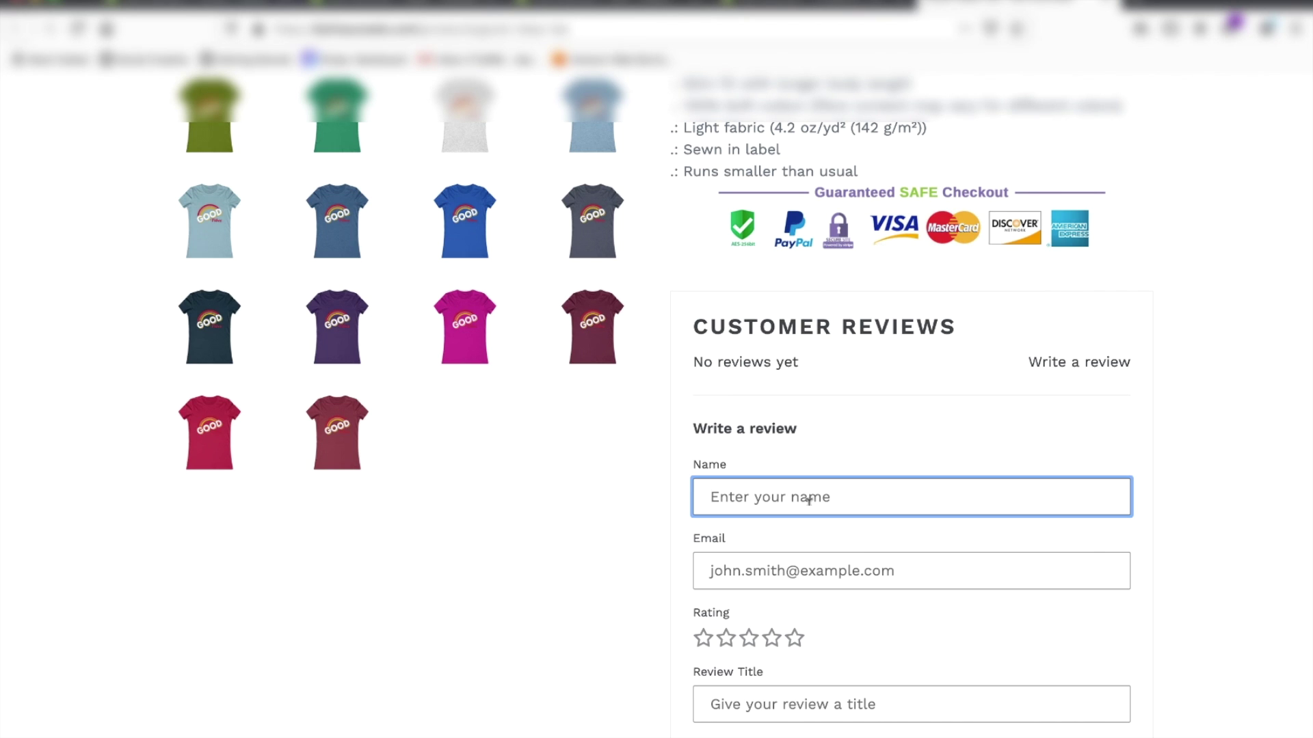
{"action": "type", "text": "Mary Jane"}
{"action": "key", "text": "Tab"}
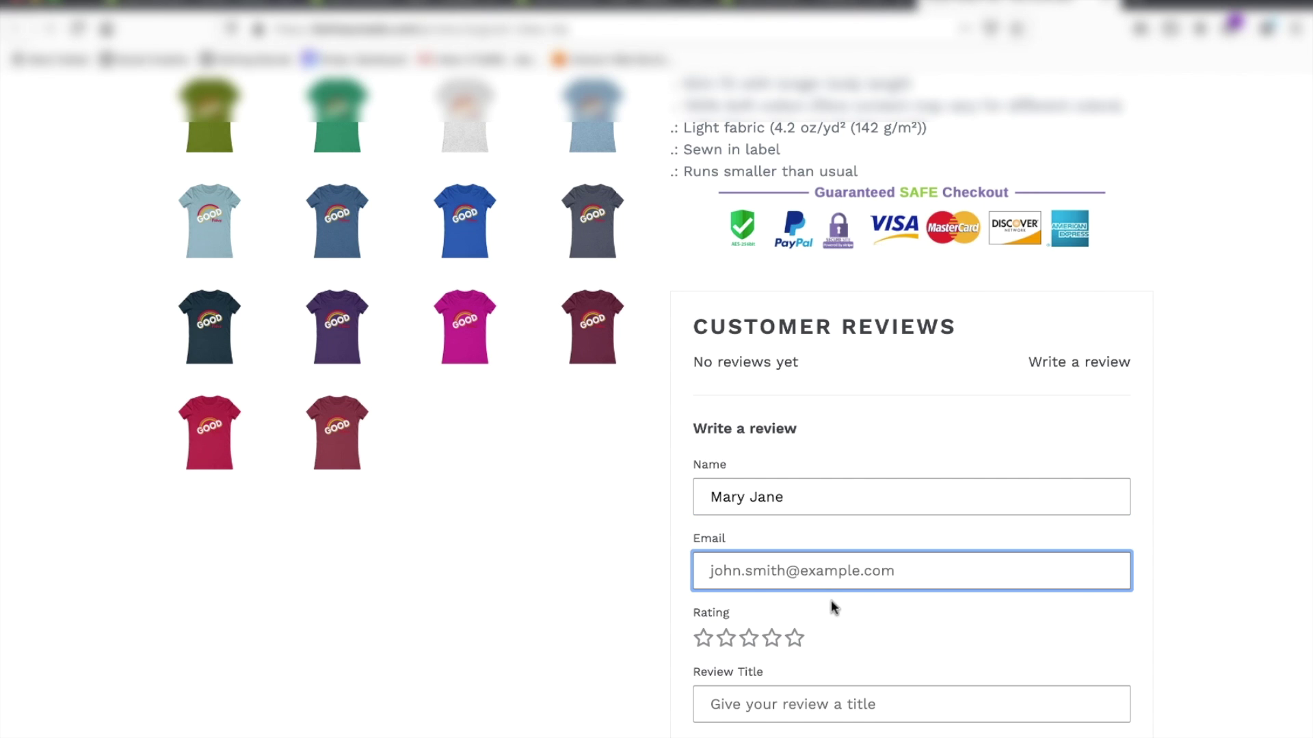
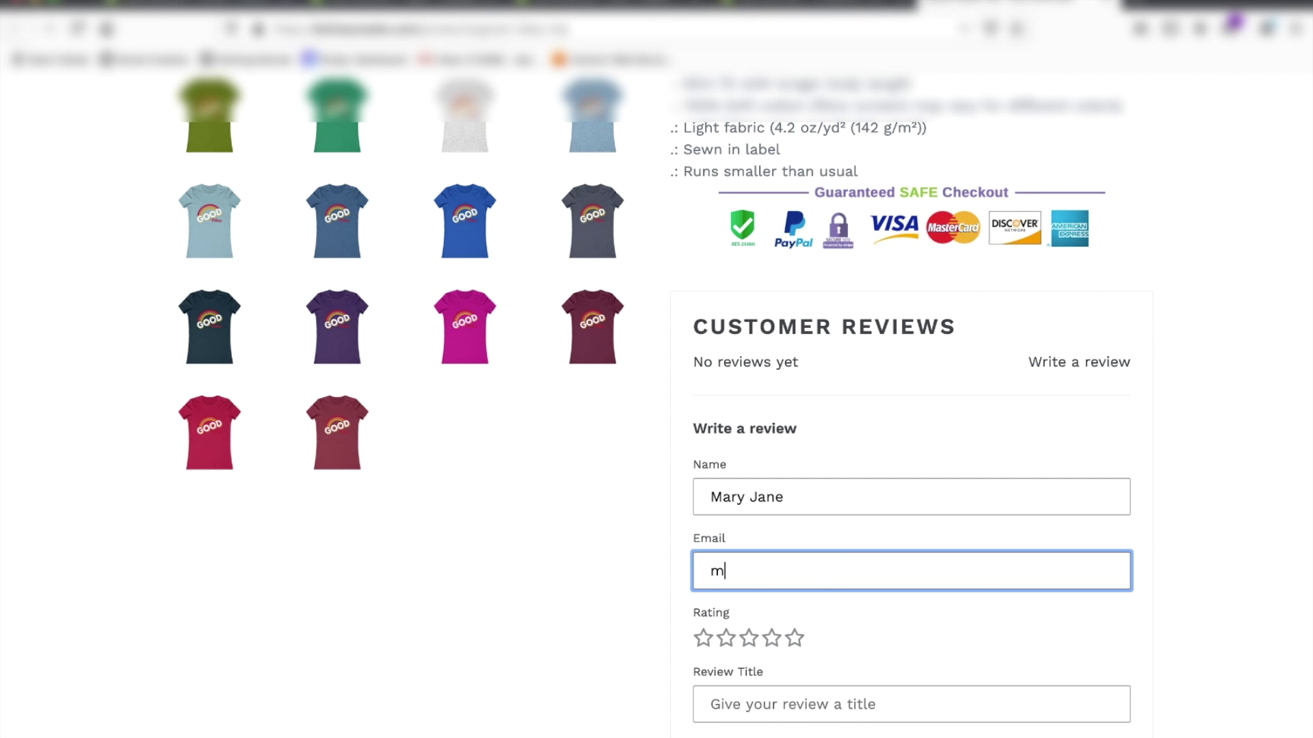
Step: Give the tee a five-star rating and the title 'Best T-Shirt'
{"action": "left_click", "coordinate": [793, 638]}
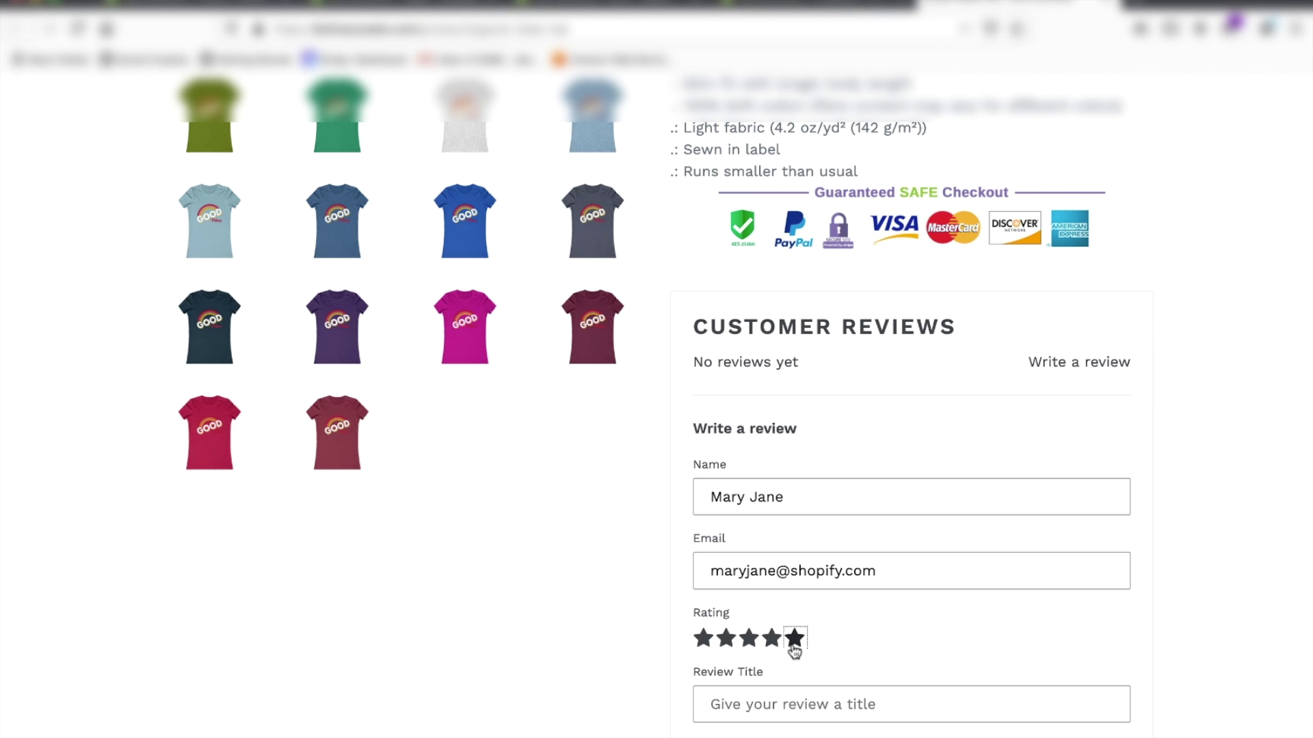
{"action": "scroll", "coordinate": [792, 641], "scroll_direction": "down", "scroll_amount": 2}
{"action": "left_click", "coordinate": [762, 580]}
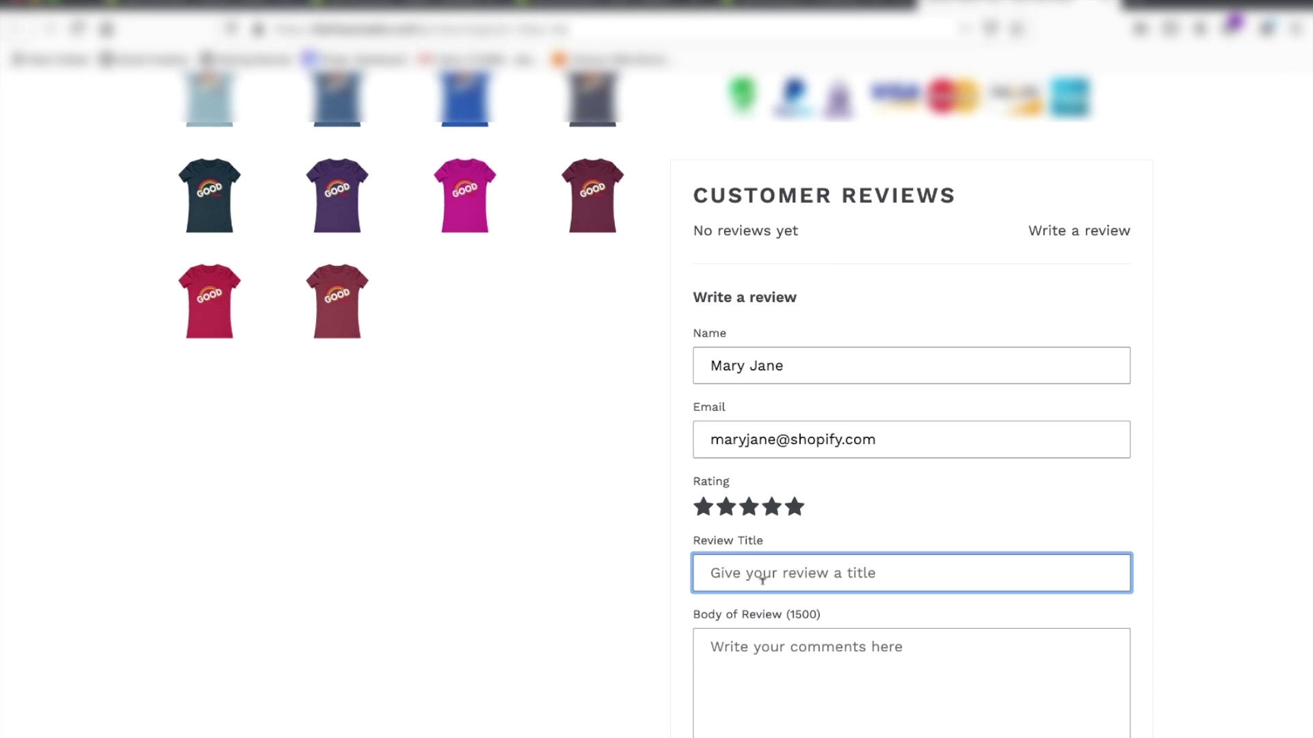
{"action": "type", "text": "Best "}
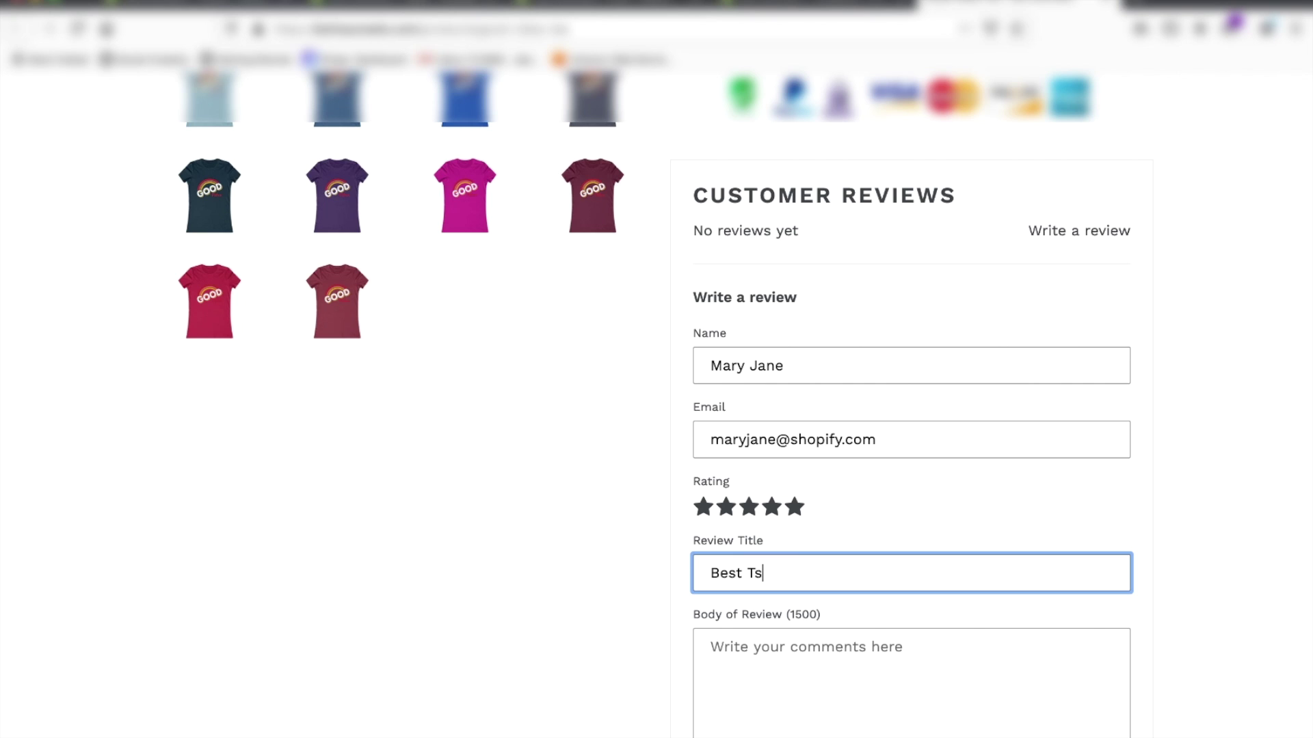
{"action": "type", "text": "T-Shiry"}
Step: Write the body 'Love my good vibes tee! It's so soft!' and submit the review
{"action": "left_click", "coordinate": [770, 636]}
{"action": "type", "text": "Love my good"}
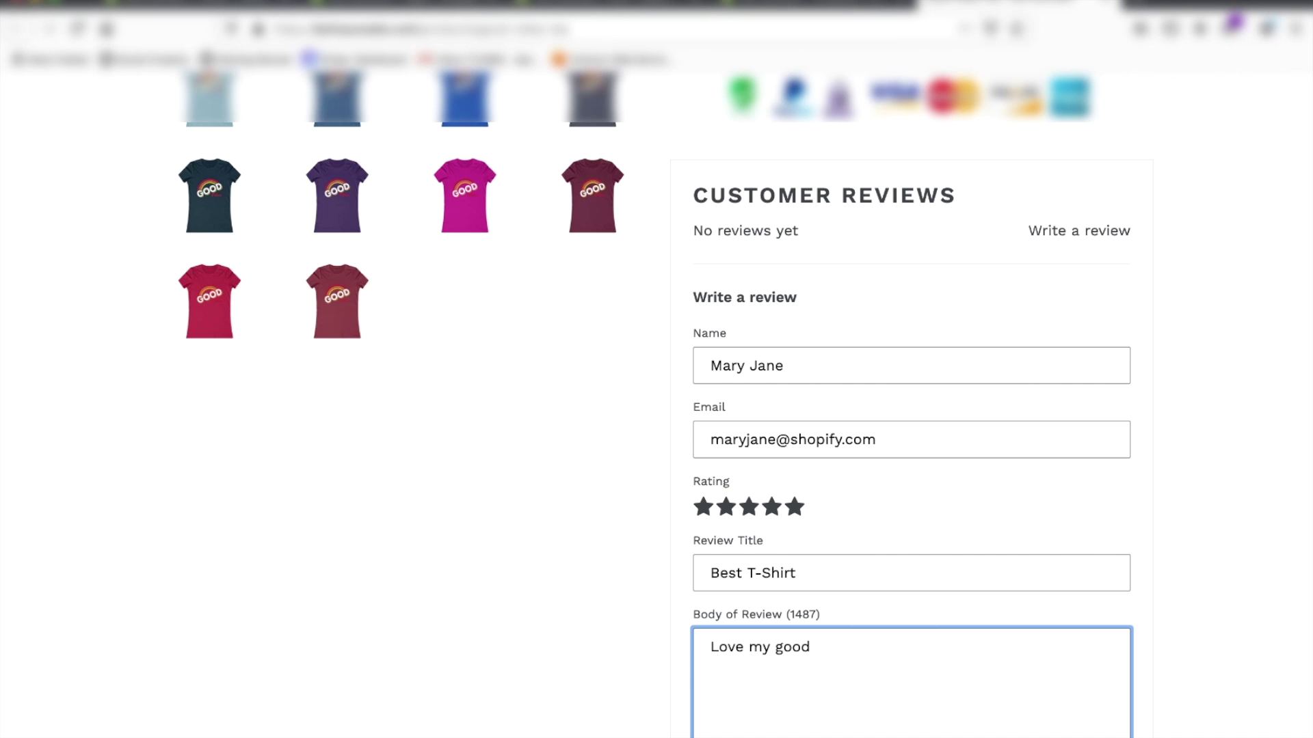
{"action": "type", "text": " vibes tee! It's so soft"}
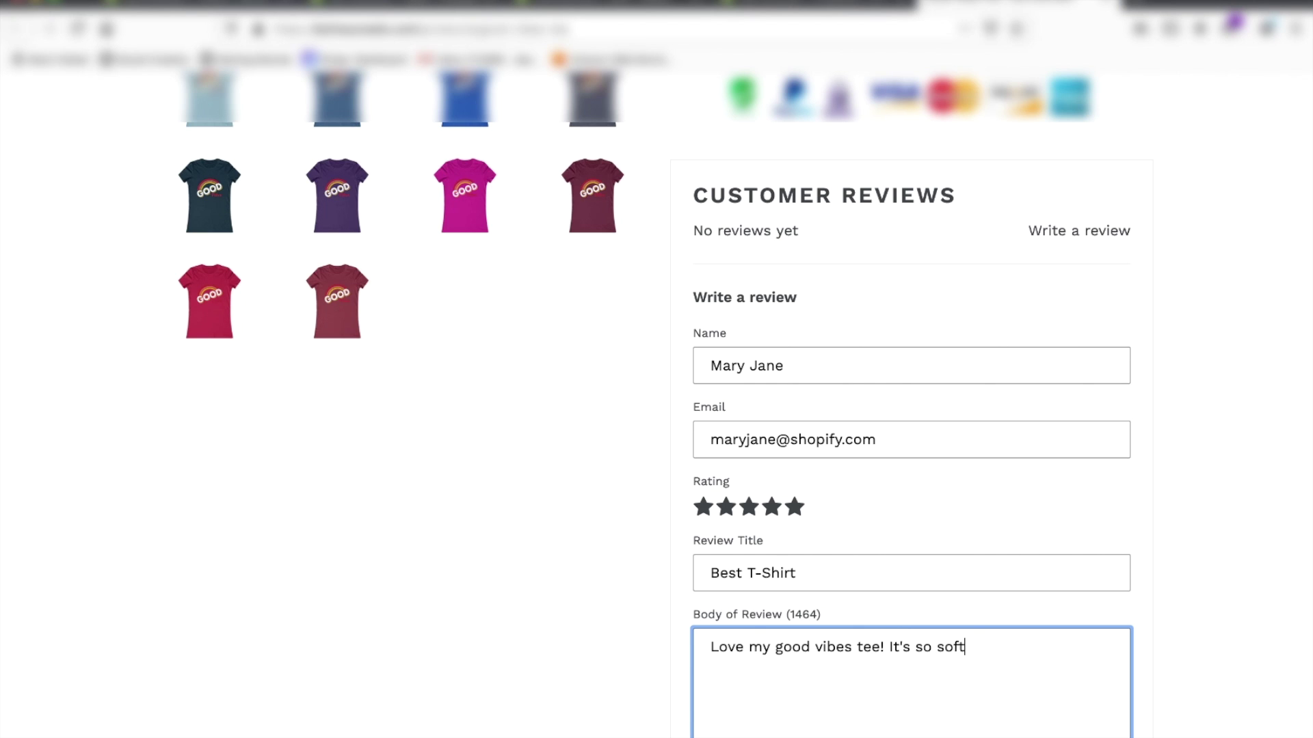
{"action": "key", "text": "shift+Tab"}
{"action": "left_click", "coordinate": [967, 674]}
{"action": "type", "text": "!"}
{"action": "scroll", "coordinate": [807, 557], "scroll_direction": "down", "scroll_amount": 5}
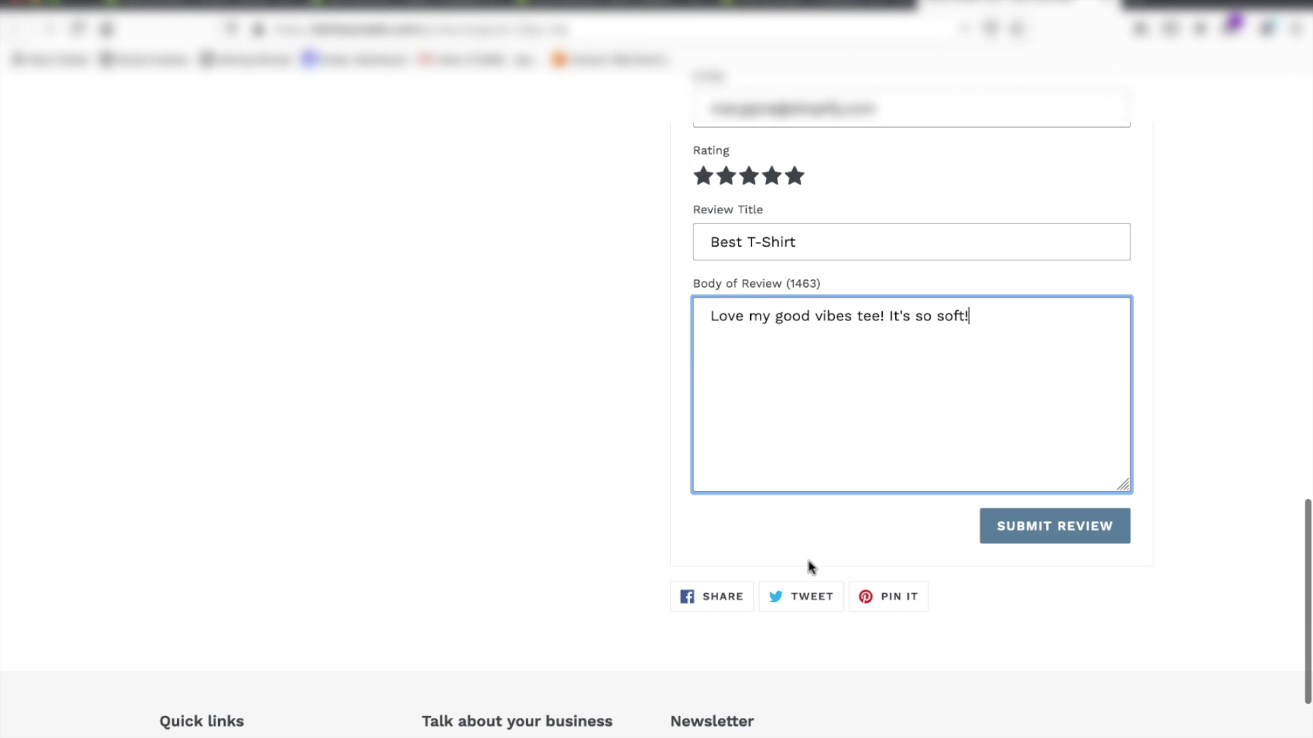
{"action": "left_click", "coordinate": [1021, 533]}
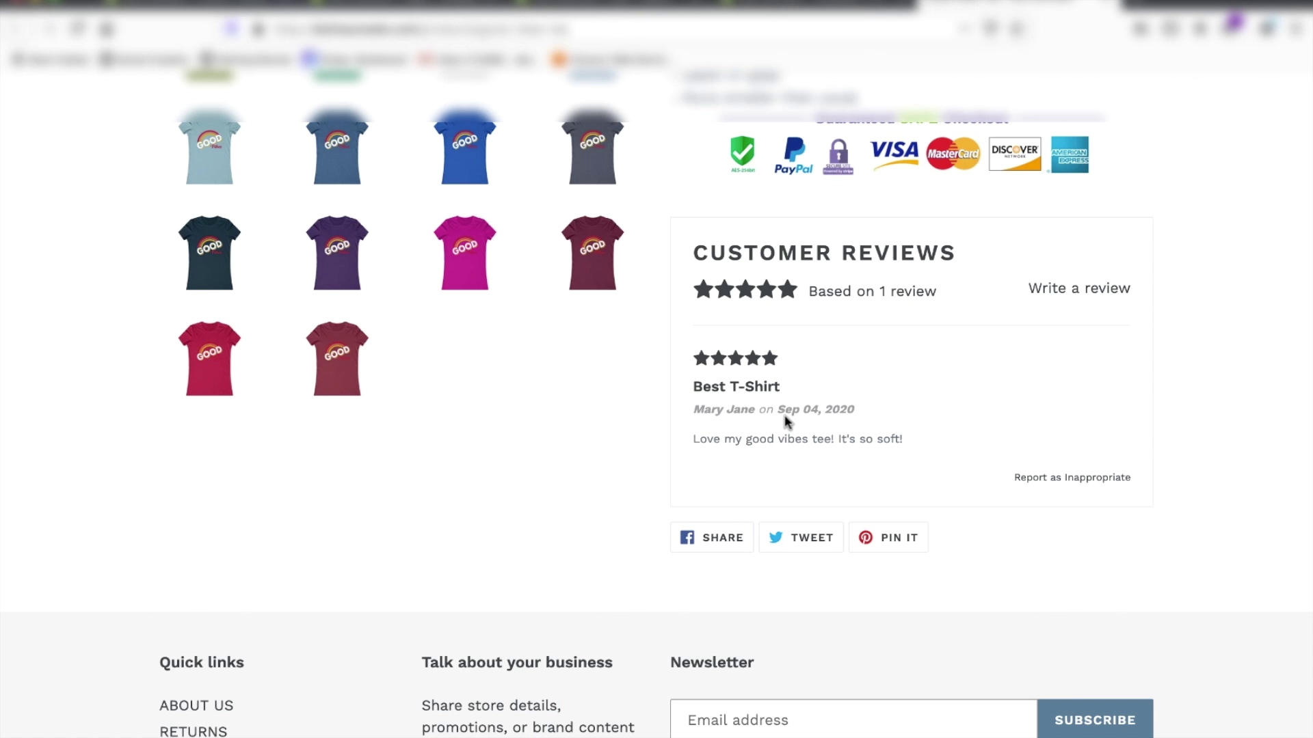
Step: Scroll the storefront product page to check the five-star rating based on 1 review
{"action": "scroll", "coordinate": [793, 487], "scroll_direction": "up", "scroll_amount": 1}
{"action": "scroll", "coordinate": [793, 481], "scroll_direction": "up", "scroll_amount": 1}
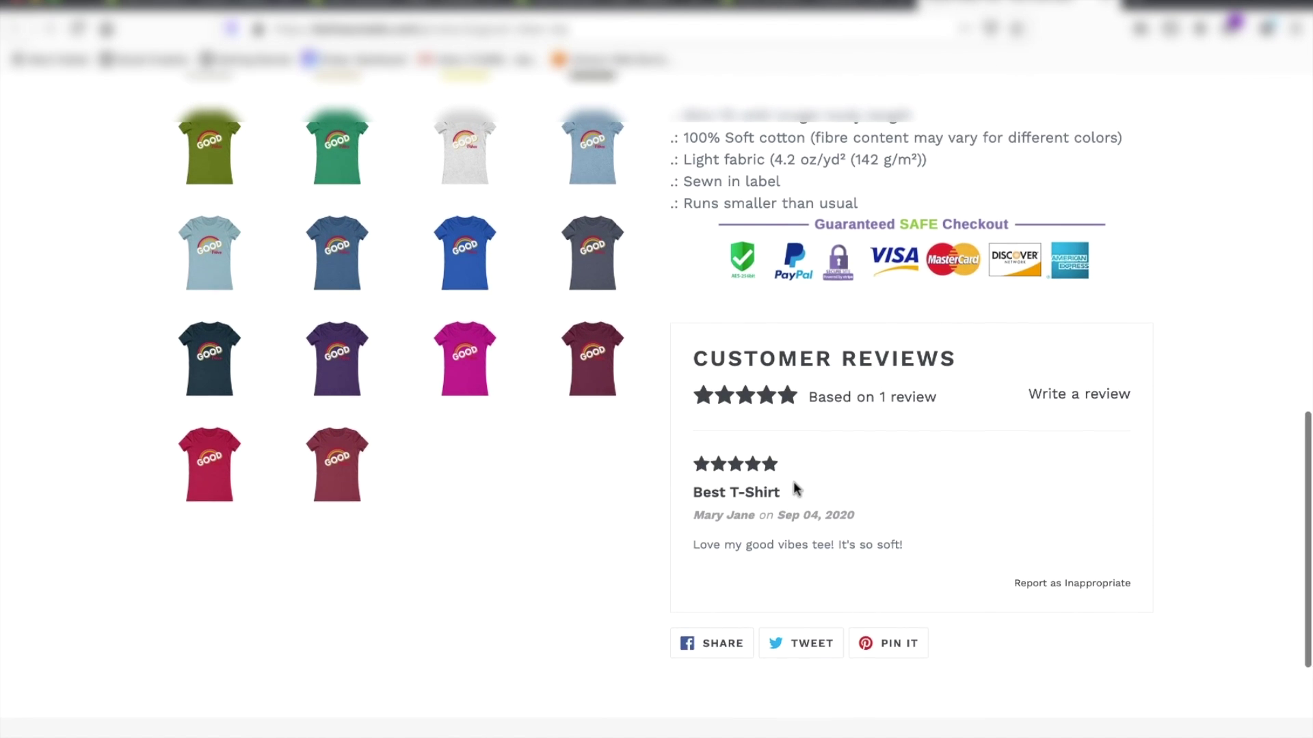
{"action": "scroll", "coordinate": [793, 481], "scroll_direction": "up", "scroll_amount": 10}
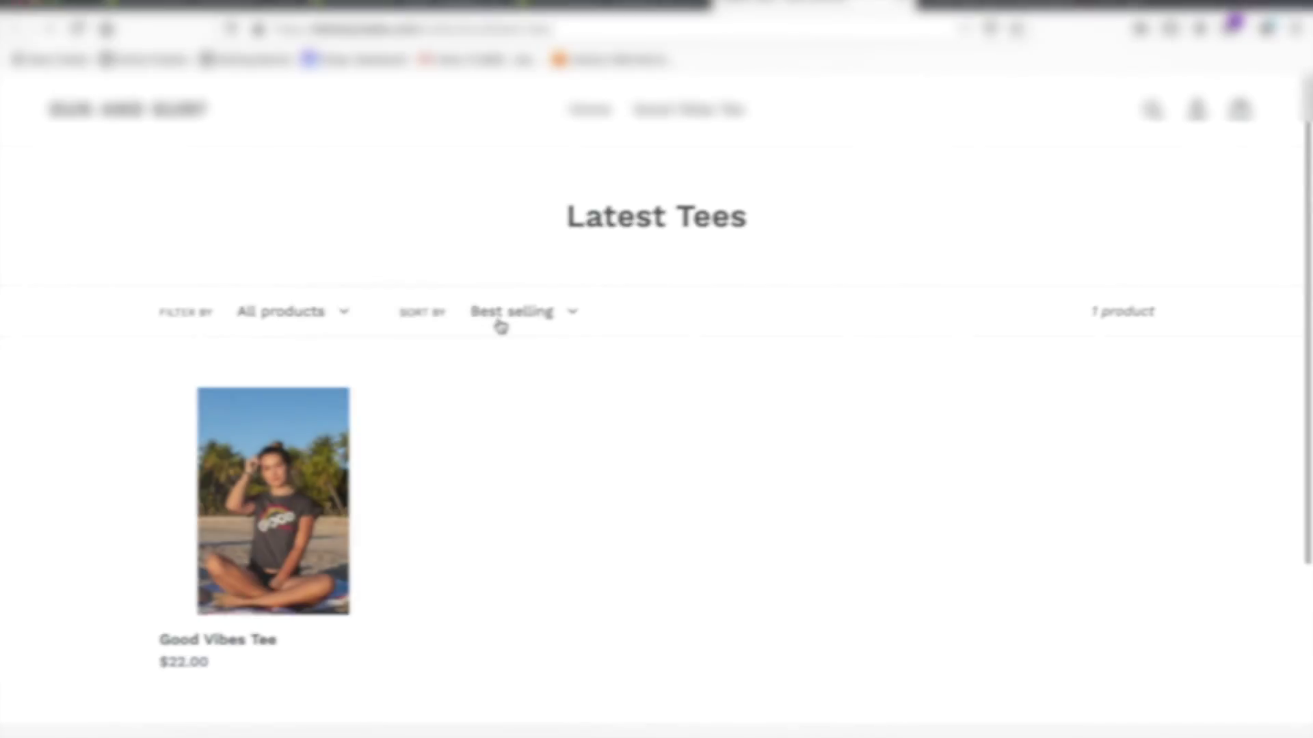
{"action": "scroll", "coordinate": [501, 326], "scroll_direction": "down", "scroll_amount": 1}
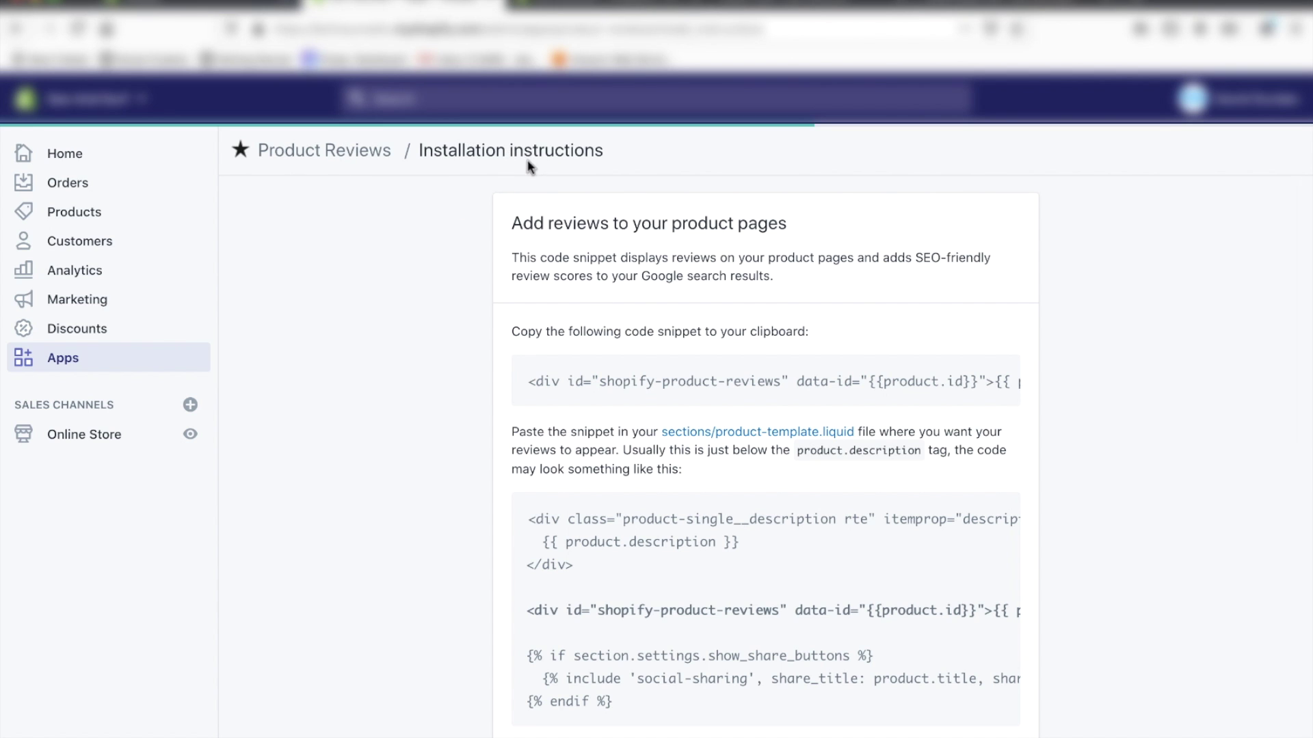
Step: Reveal the collection-page star badge installation instructions
{"action": "scroll", "coordinate": [506, 298], "scroll_direction": "down", "scroll_amount": 10}
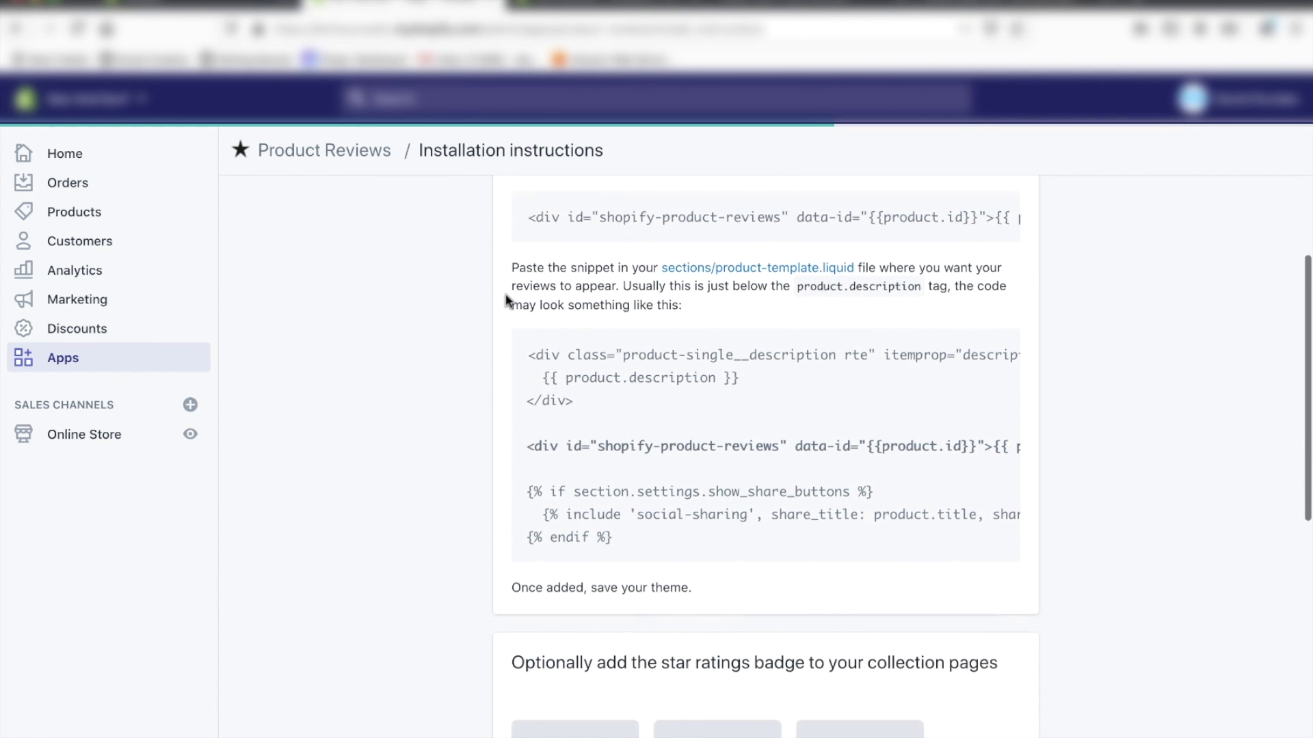
{"action": "scroll", "coordinate": [506, 294], "scroll_direction": "down", "scroll_amount": 1}
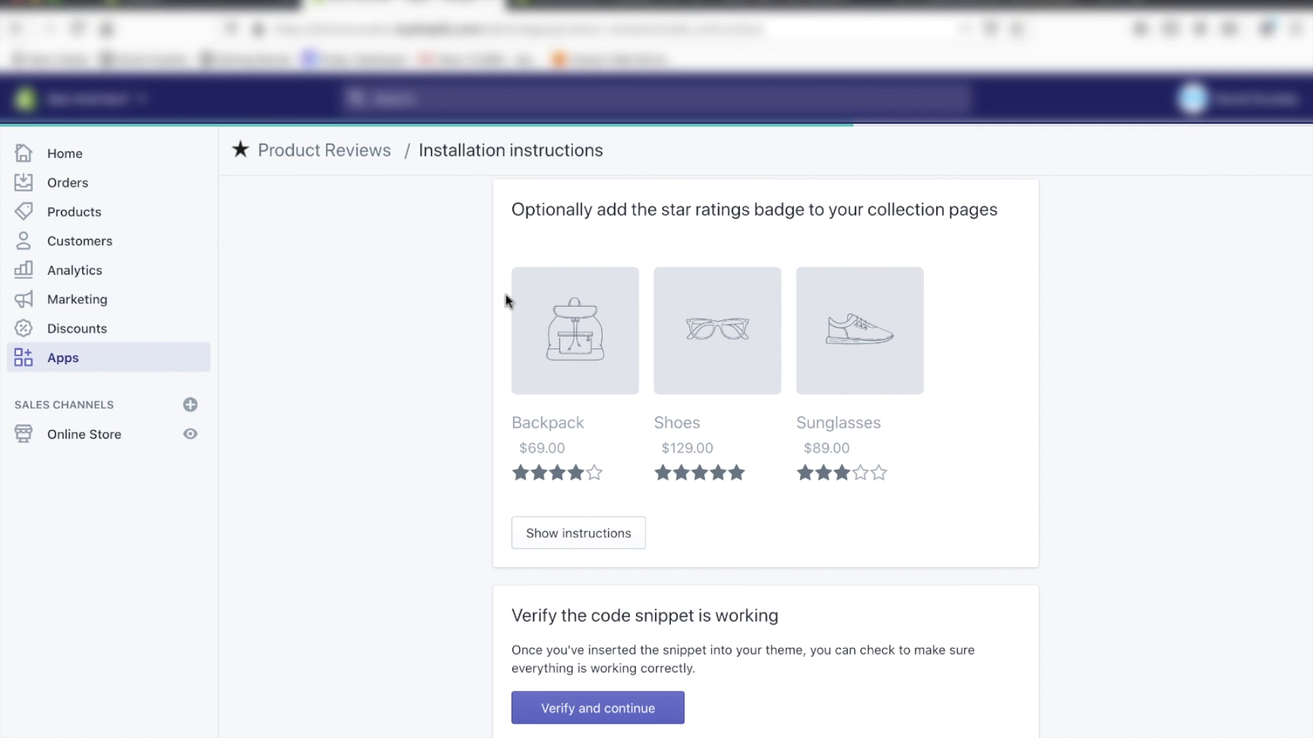
{"action": "scroll", "coordinate": [506, 295], "scroll_direction": "down", "scroll_amount": 3}
{"action": "left_click", "coordinate": [554, 463]}
Step: Copy the shopify-product-reviews-badge snippet and open snippets/product-grid-item.liquid
{"action": "scroll", "coordinate": [540, 438], "scroll_direction": "down", "scroll_amount": 5}
{"action": "left_click", "coordinate": [531, 425]}
{"action": "scroll", "coordinate": [531, 425], "scroll_direction": "down", "scroll_amount": 2}
{"action": "left_click_drag", "start_coordinate": [530, 386], "coordinate": [1039, 395]}
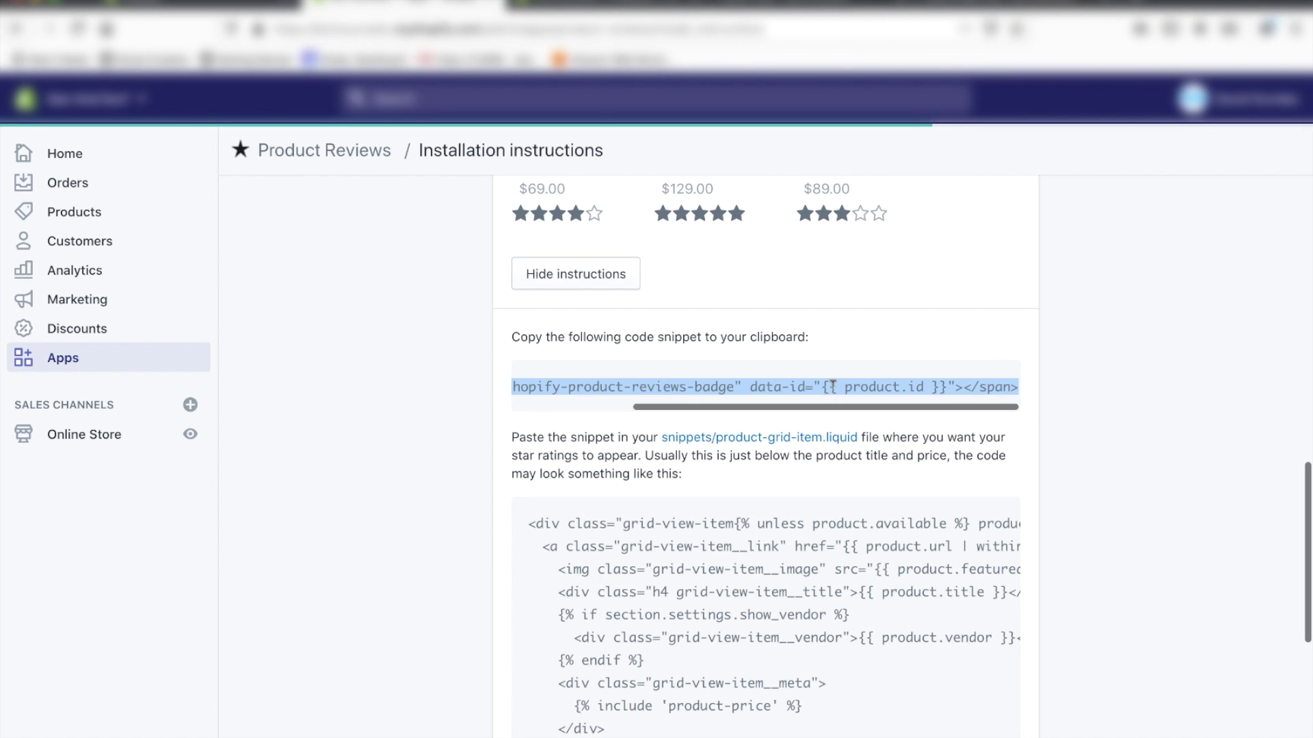
{"action": "right_click", "coordinate": [832, 387]}
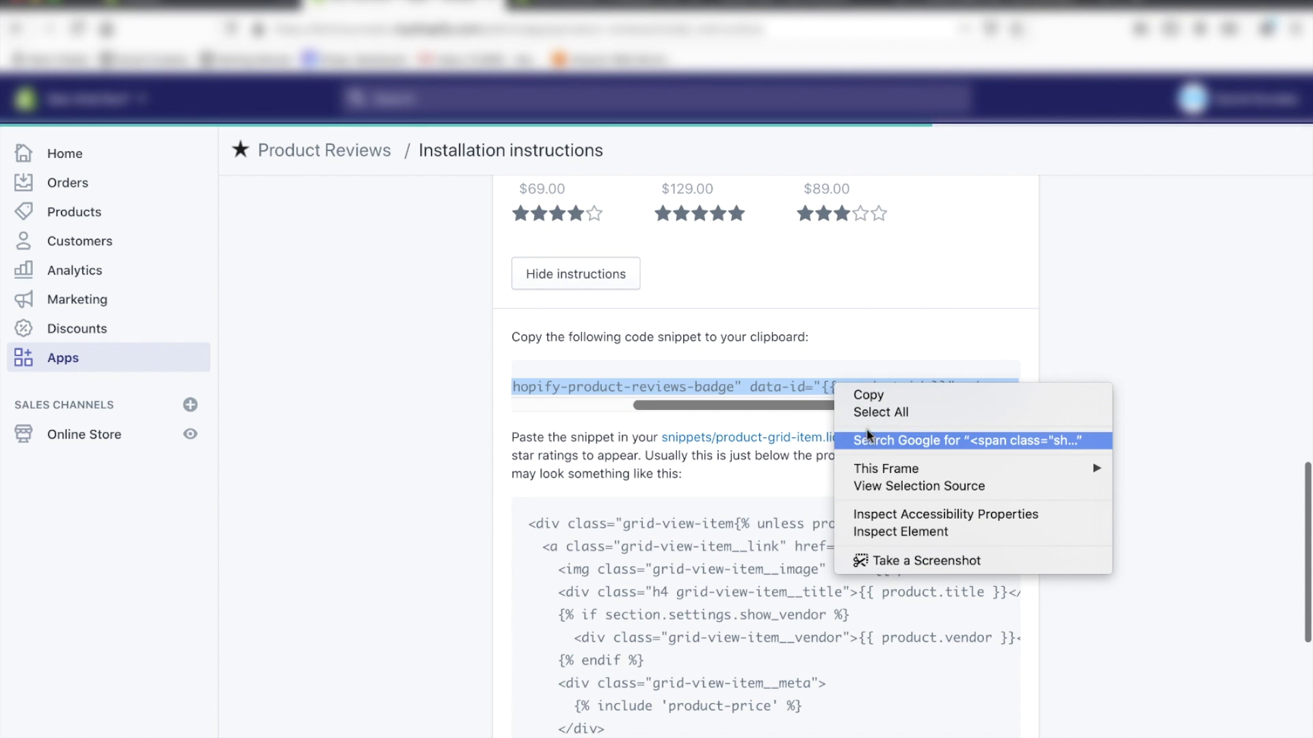
{"action": "left_click", "coordinate": [875, 402]}
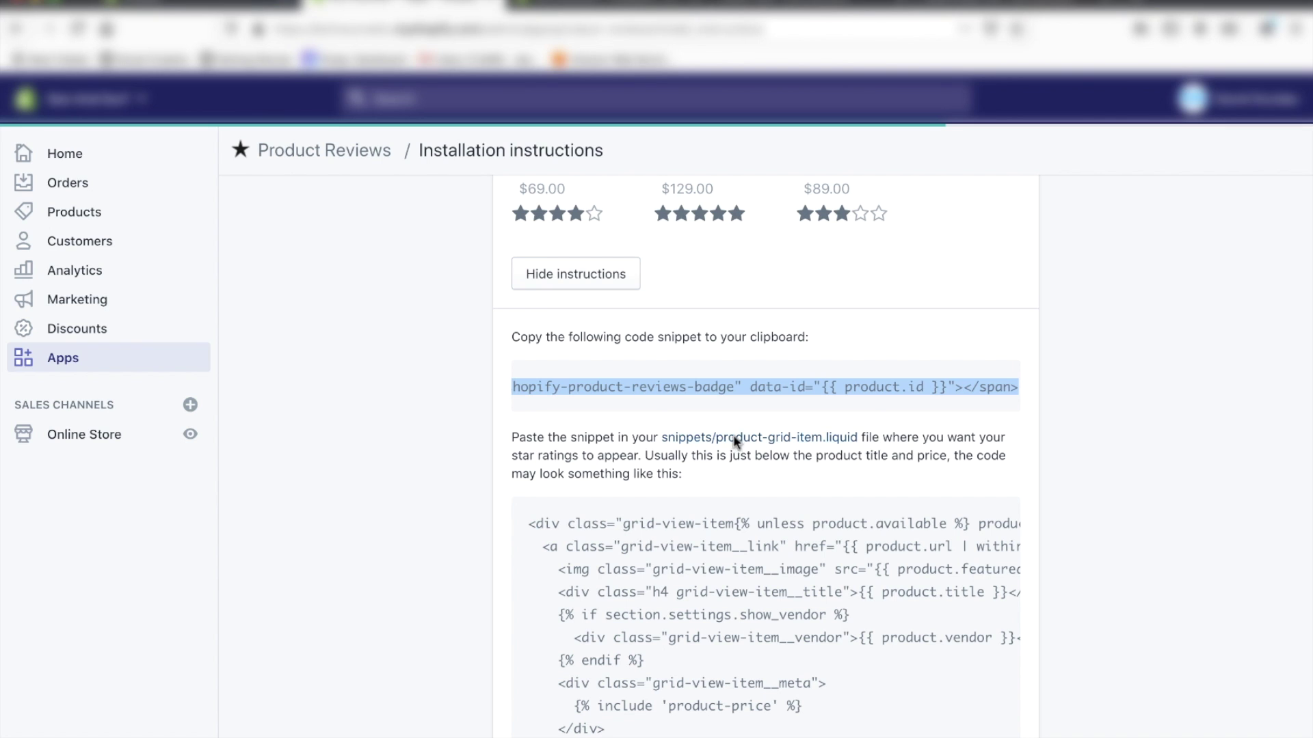
{"action": "left_click", "coordinate": [733, 438]}
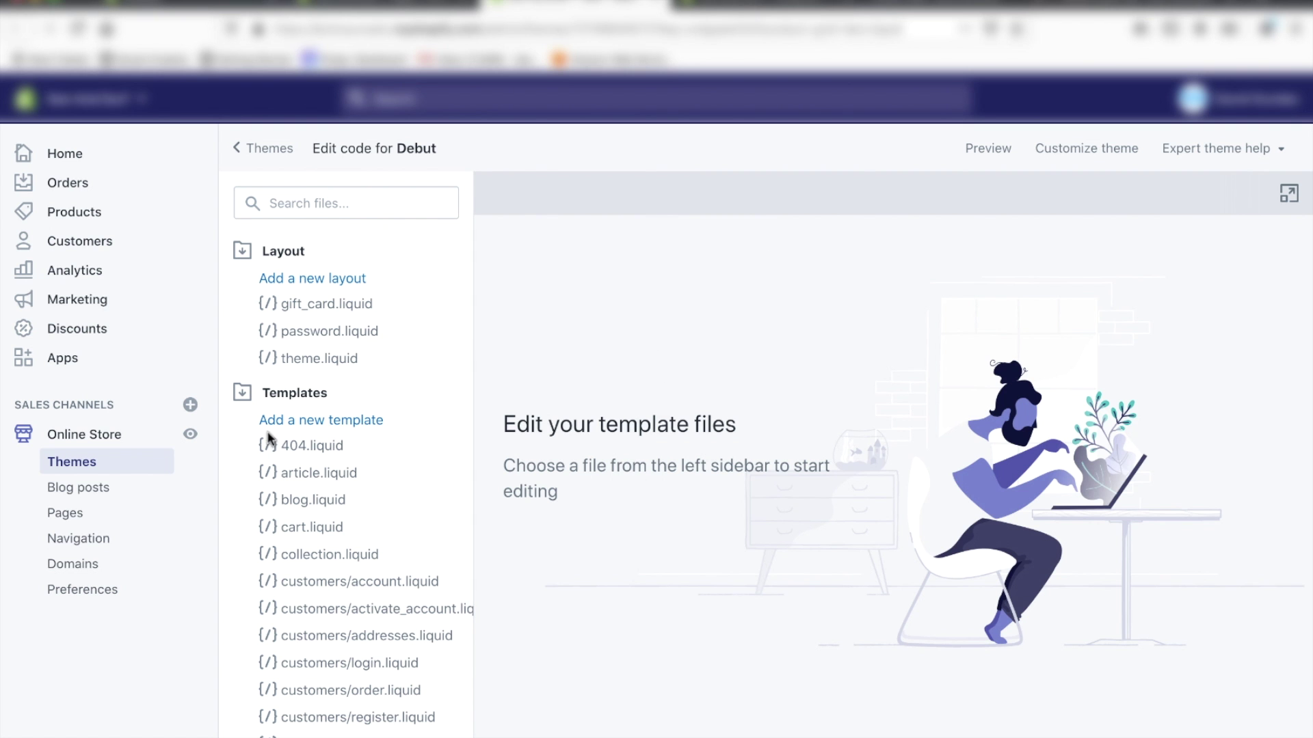
Step: Expand the theme's Snippets folder and open product-card-grid.liquid for editing
{"action": "scroll", "coordinate": [251, 400], "scroll_direction": "down", "scroll_amount": 5}
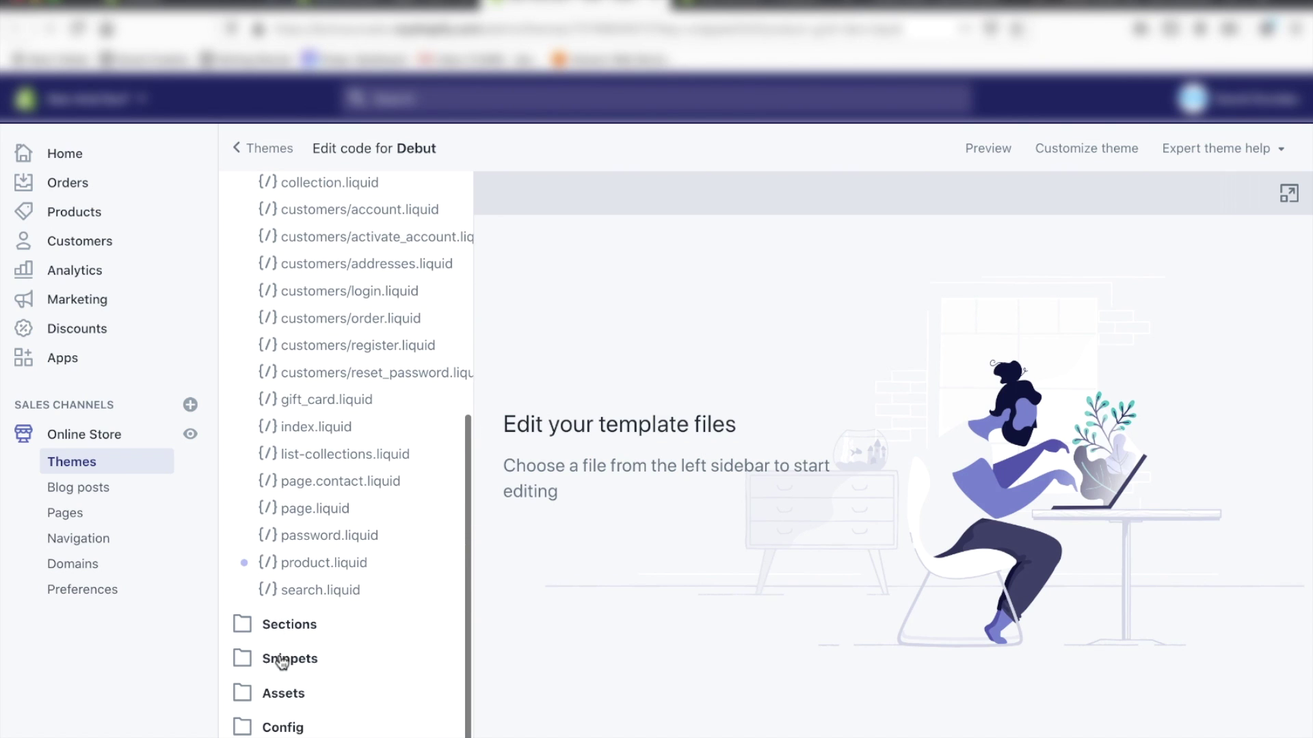
{"action": "left_click", "coordinate": [282, 660]}
{"action": "scroll", "coordinate": [309, 592], "scroll_direction": "down", "scroll_amount": 10}
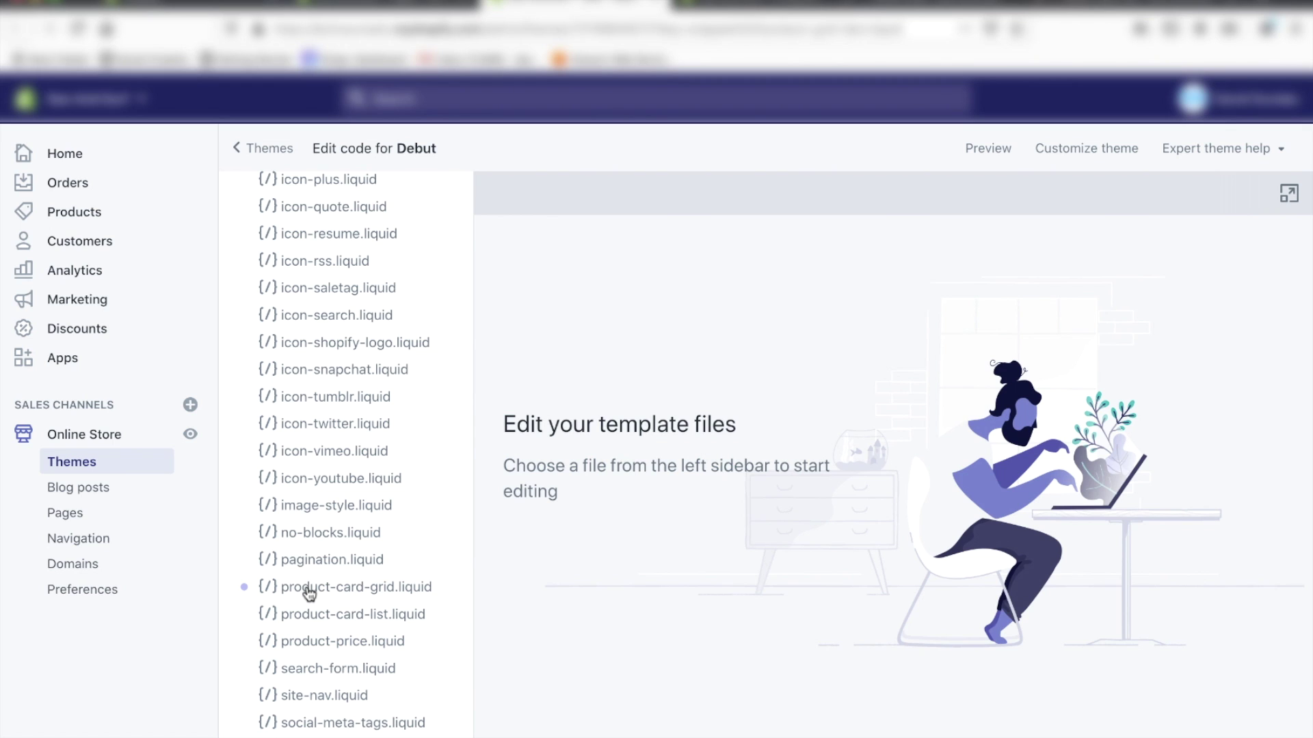
{"action": "scroll", "coordinate": [309, 592], "scroll_direction": "down", "scroll_amount": 1}
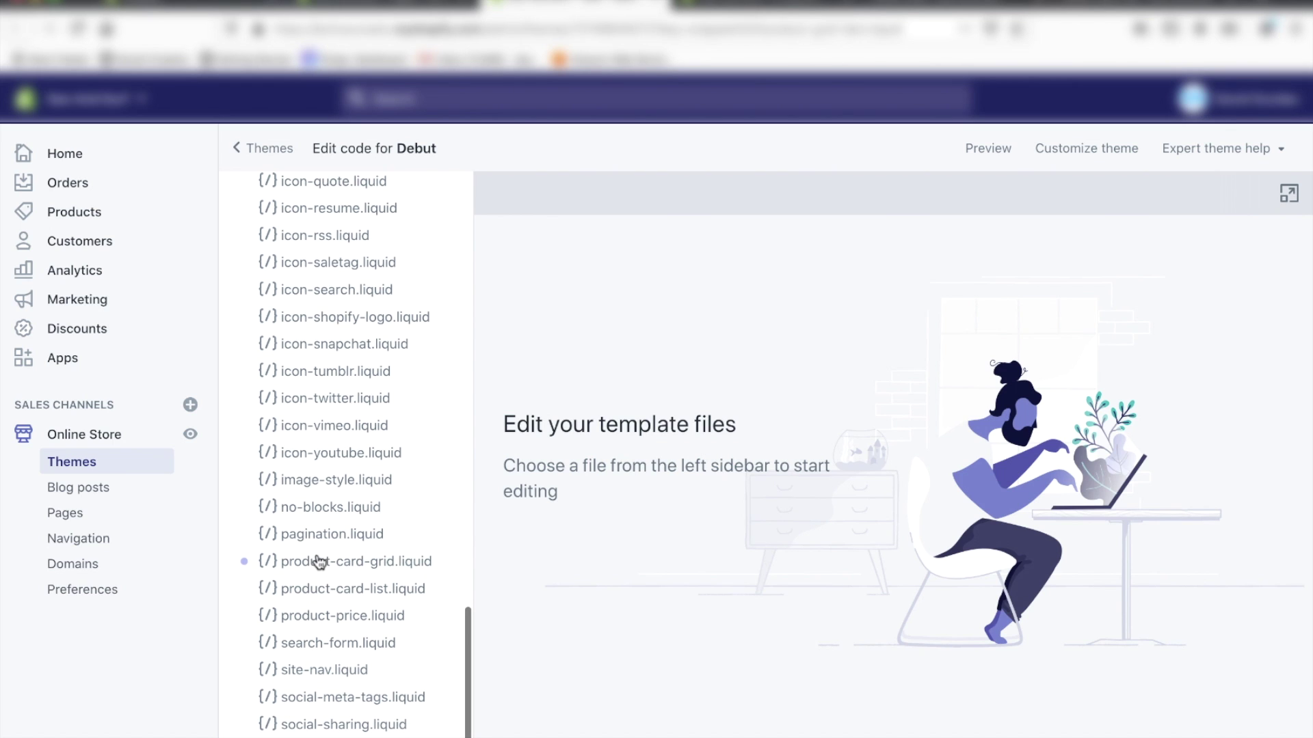
{"action": "left_click", "coordinate": [317, 562]}
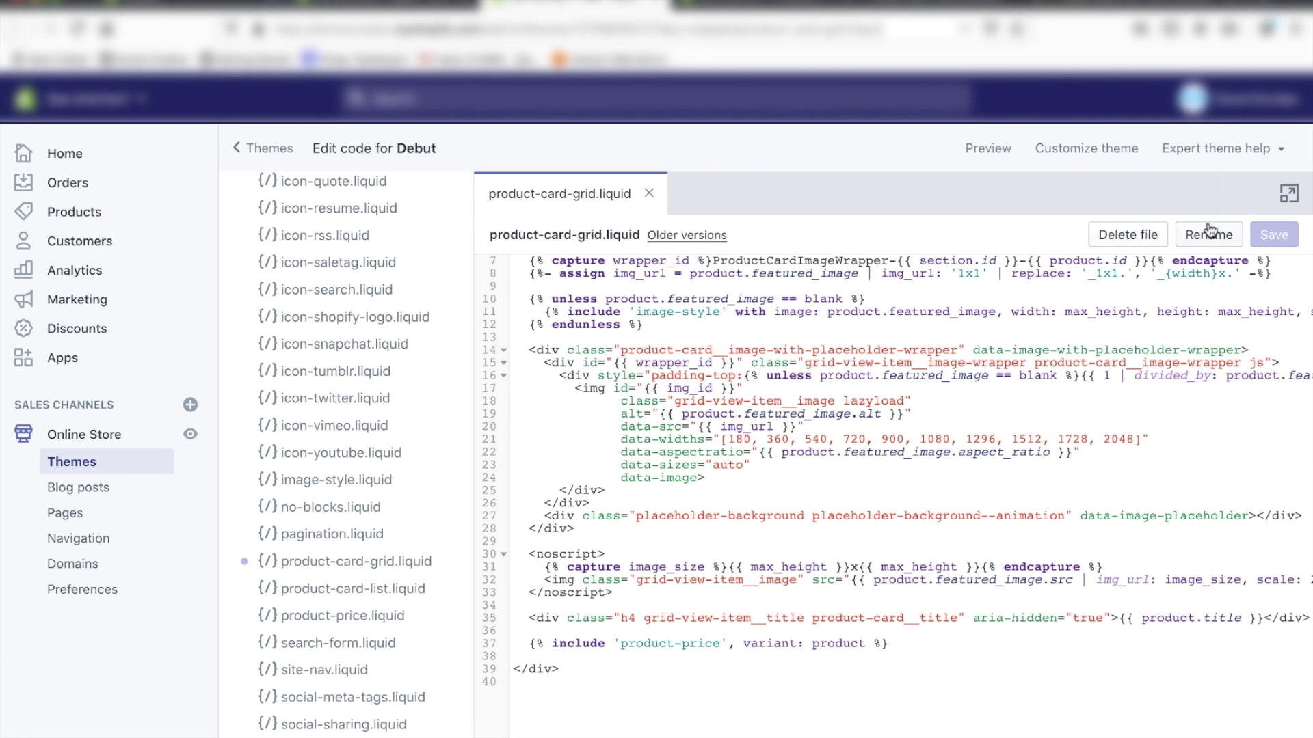
Step: Paste the reviews badge span on line 39, below the product-price include, and save
{"action": "key", "text": "ctrl+f"}
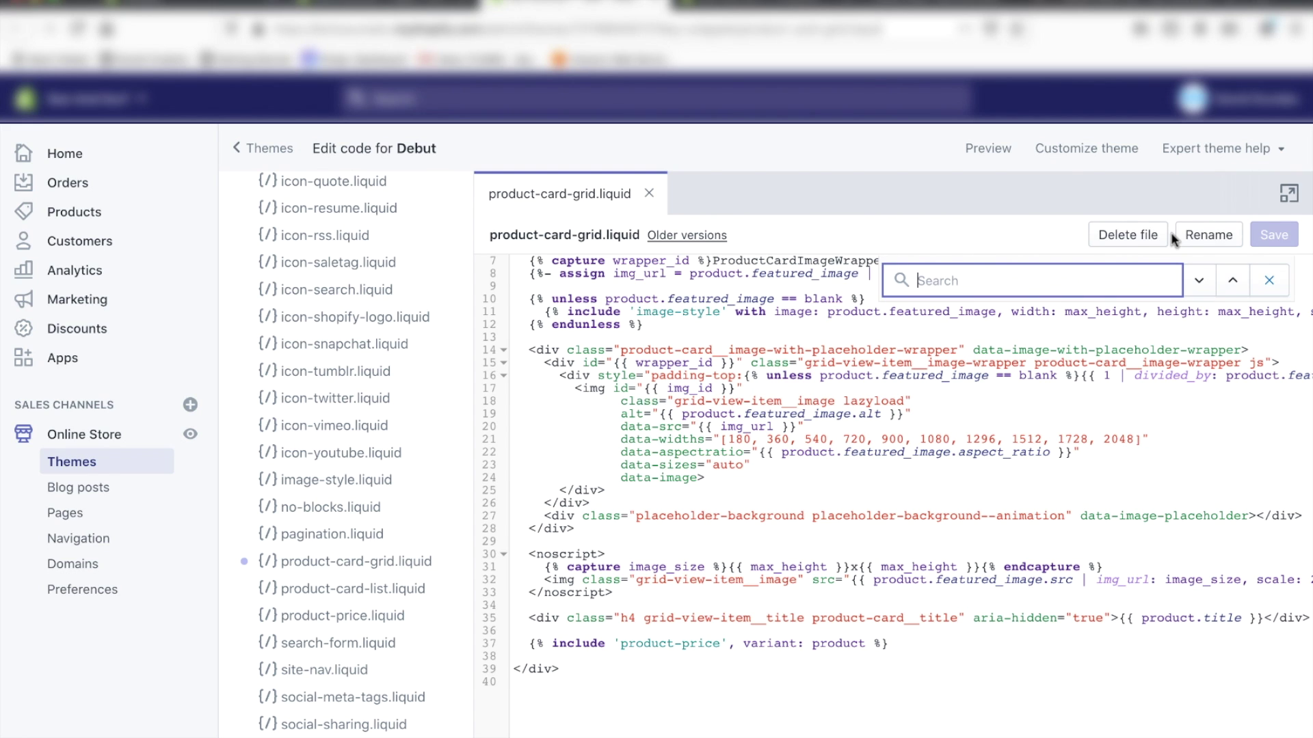
{"action": "type", "text": "product-price"}
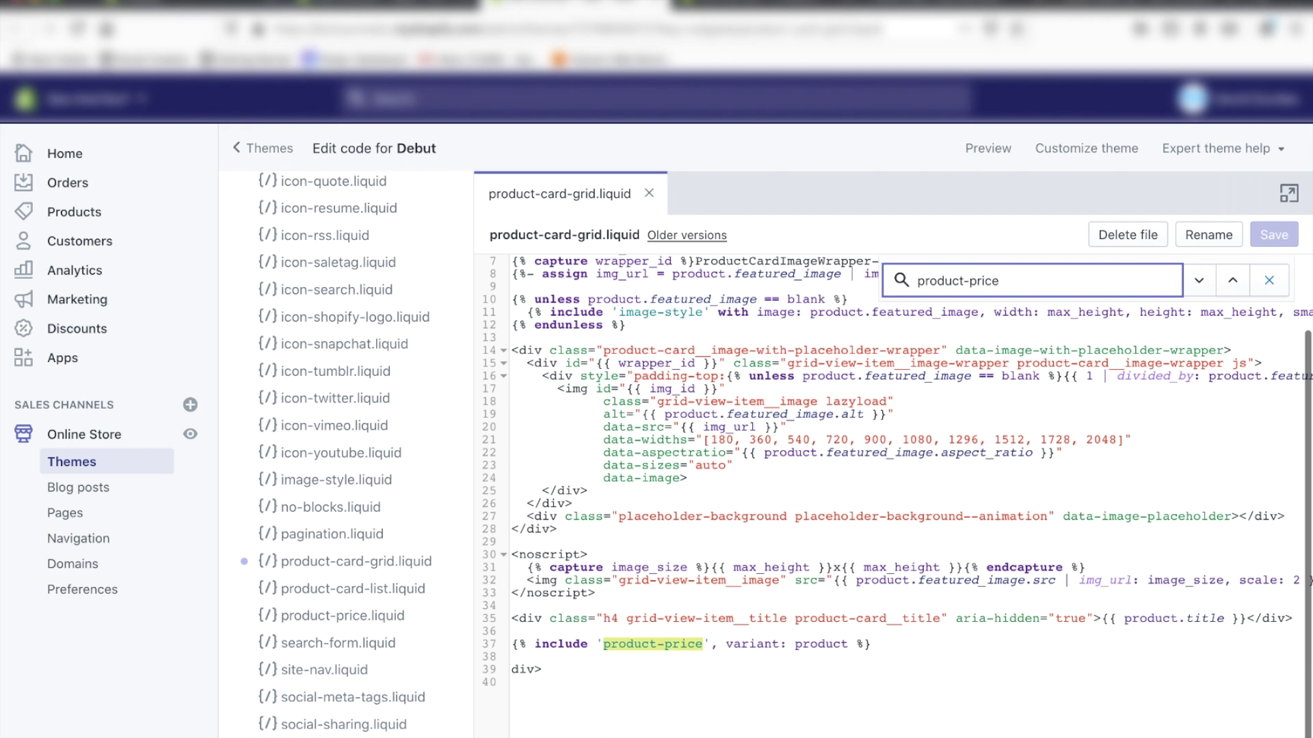
{"action": "scroll", "coordinate": [771, 584], "scroll_direction": "left", "scroll_amount": 1}
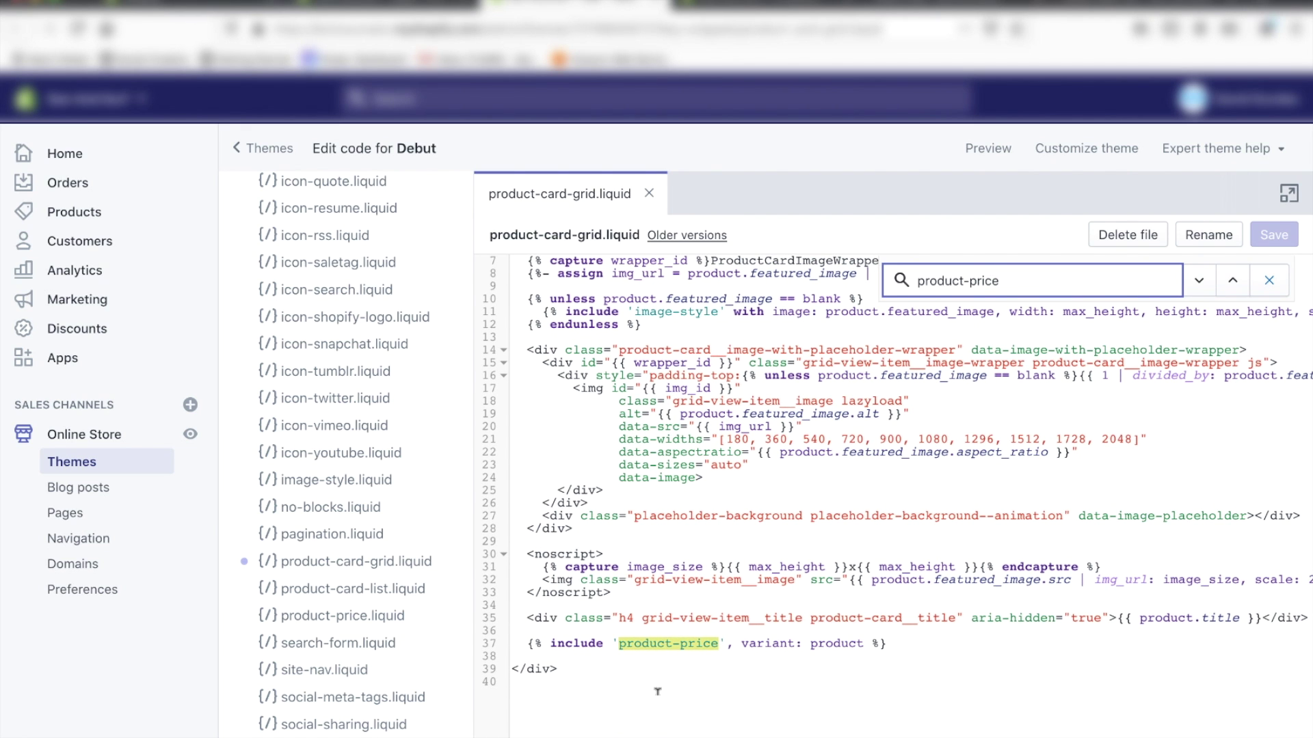
{"action": "left_click", "coordinate": [906, 635]}
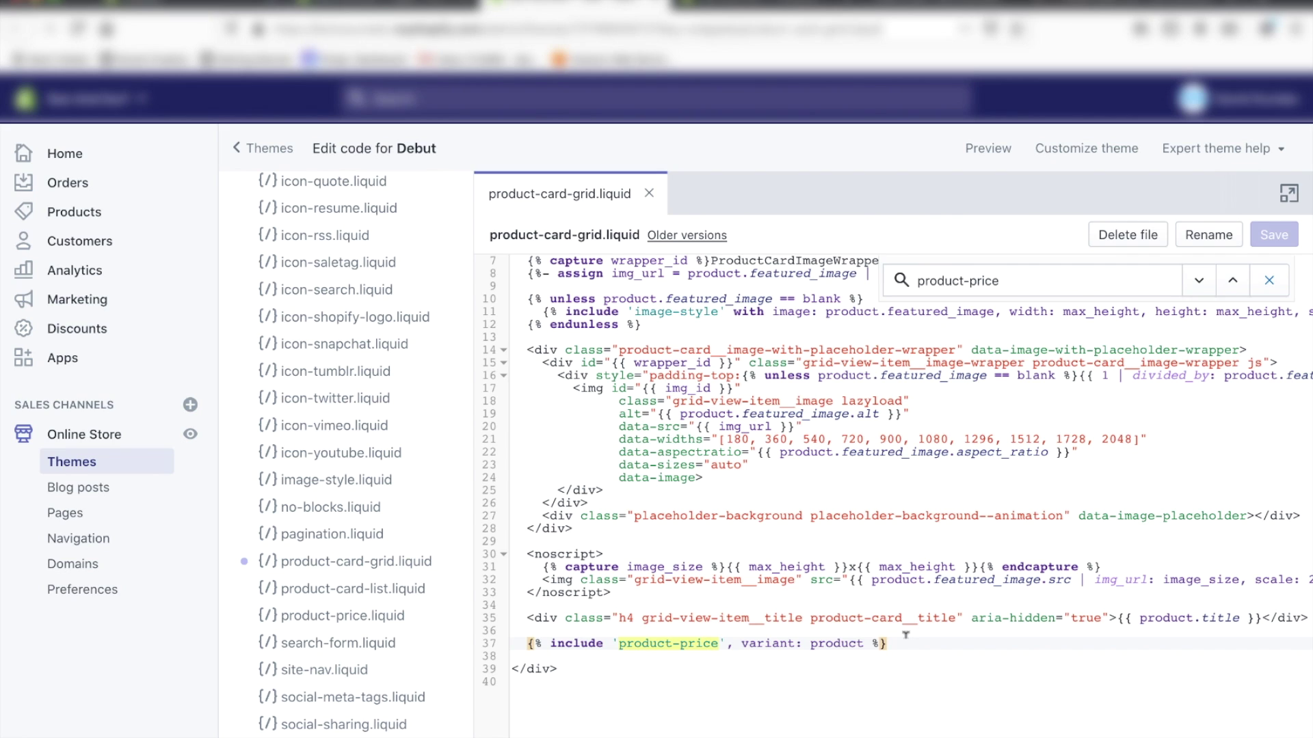
{"action": "key", "text": "Return"}
{"action": "key", "text": "Return"}
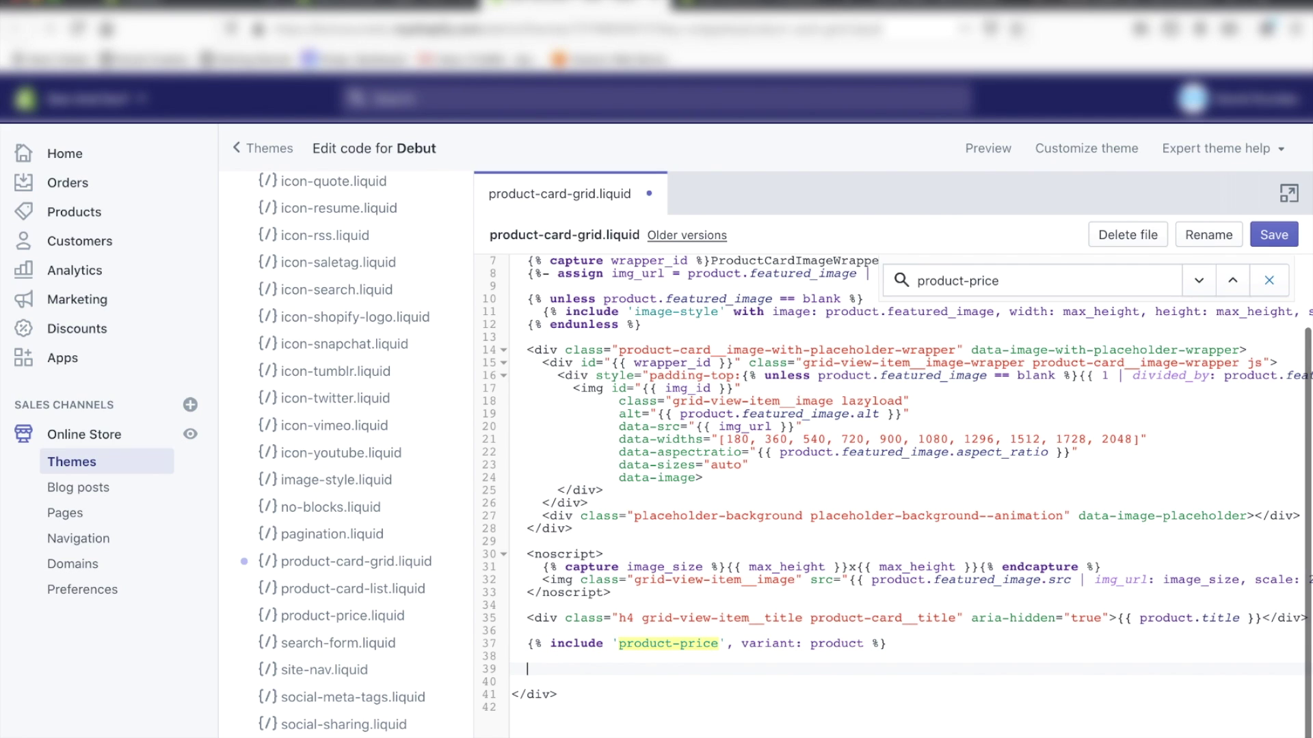
{"action": "key", "text": "ctrl+v"}
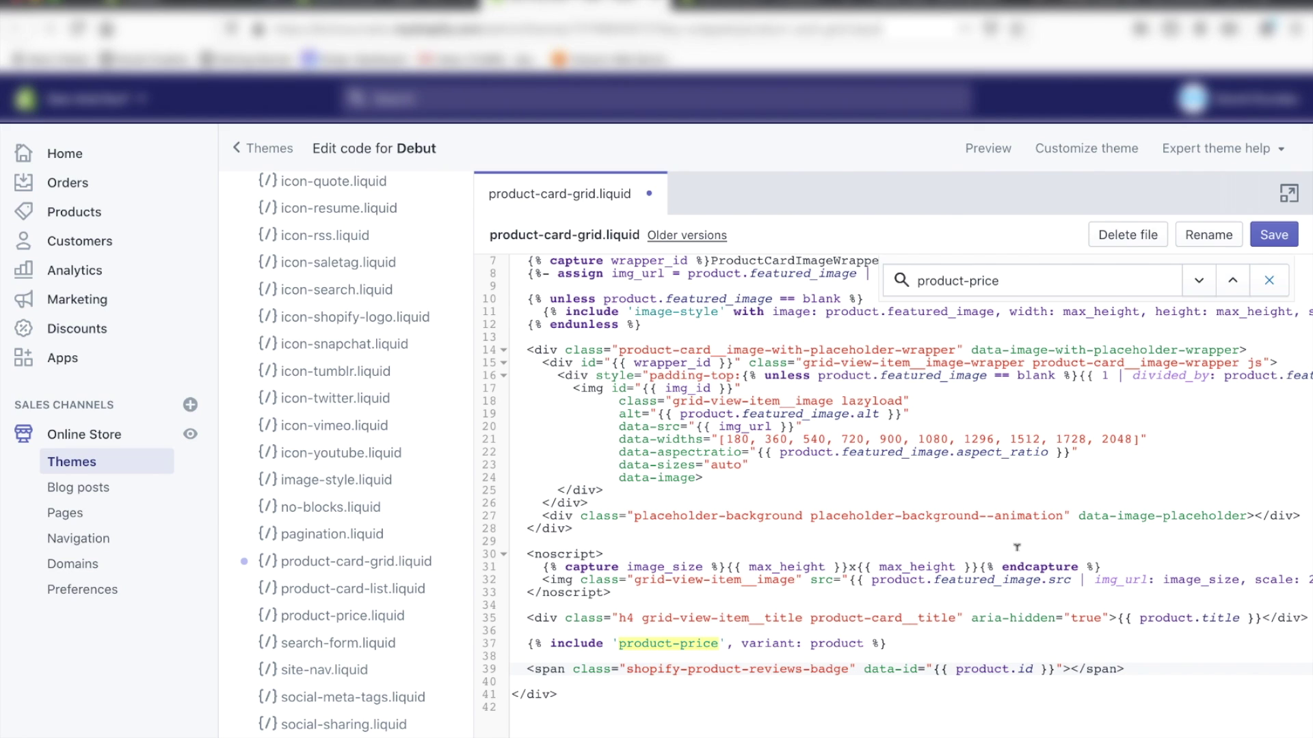
{"action": "left_click", "coordinate": [1271, 236]}
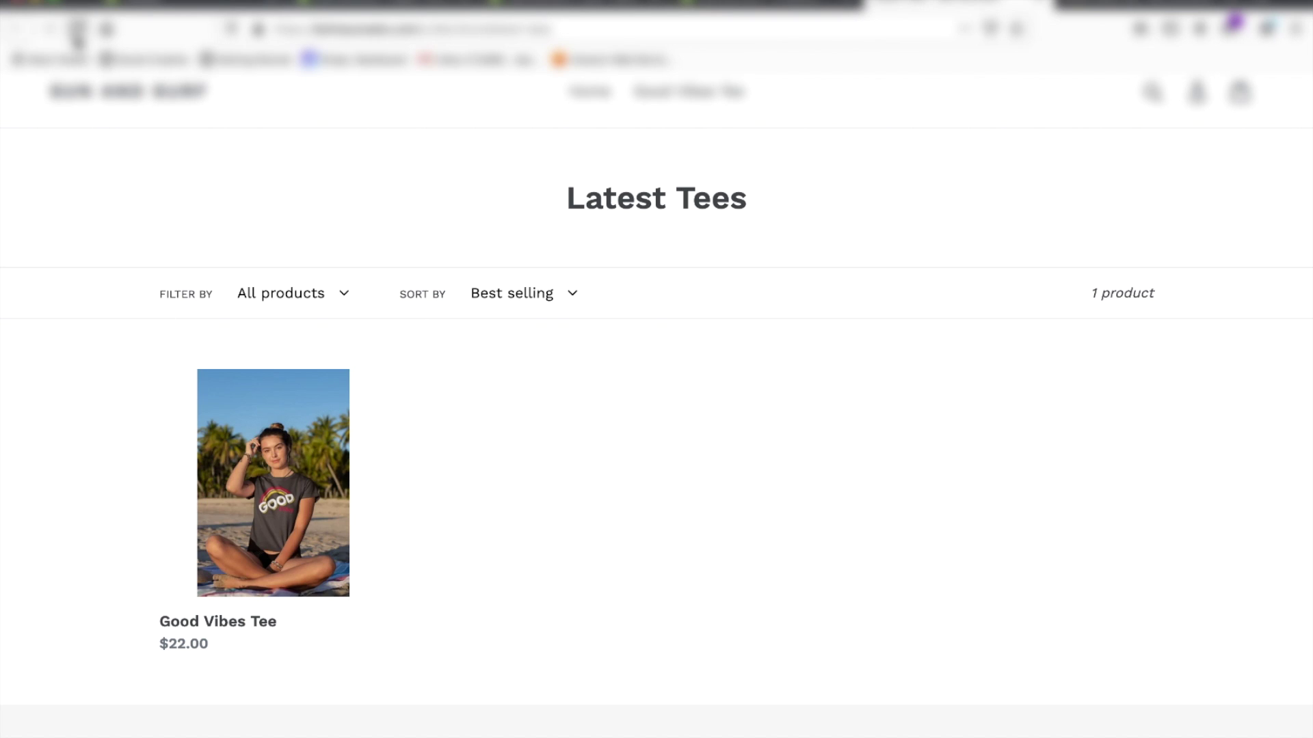
Step: Move the shopify-product-reviews-badge span from line 39 to line 37, above the product-price include, and save
{"action": "left_click", "coordinate": [77, 30]}
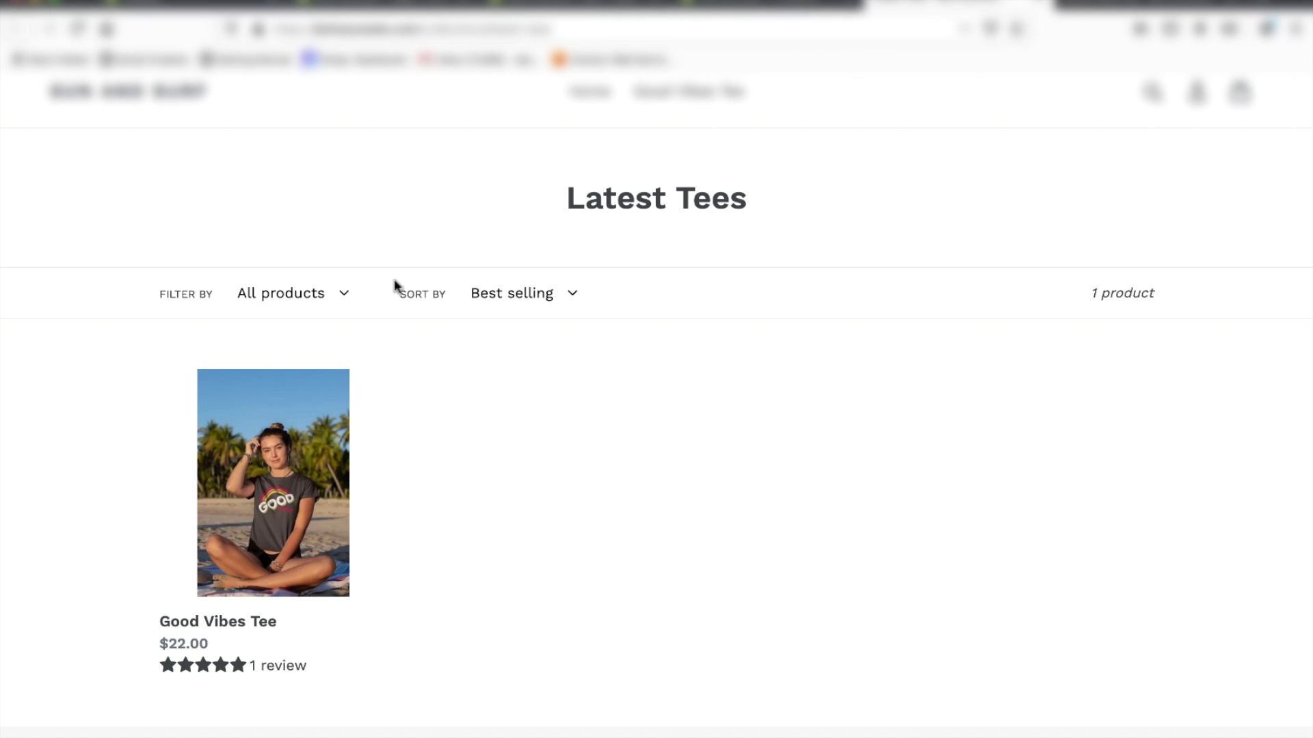
{"action": "left_click", "coordinate": [540, 6]}
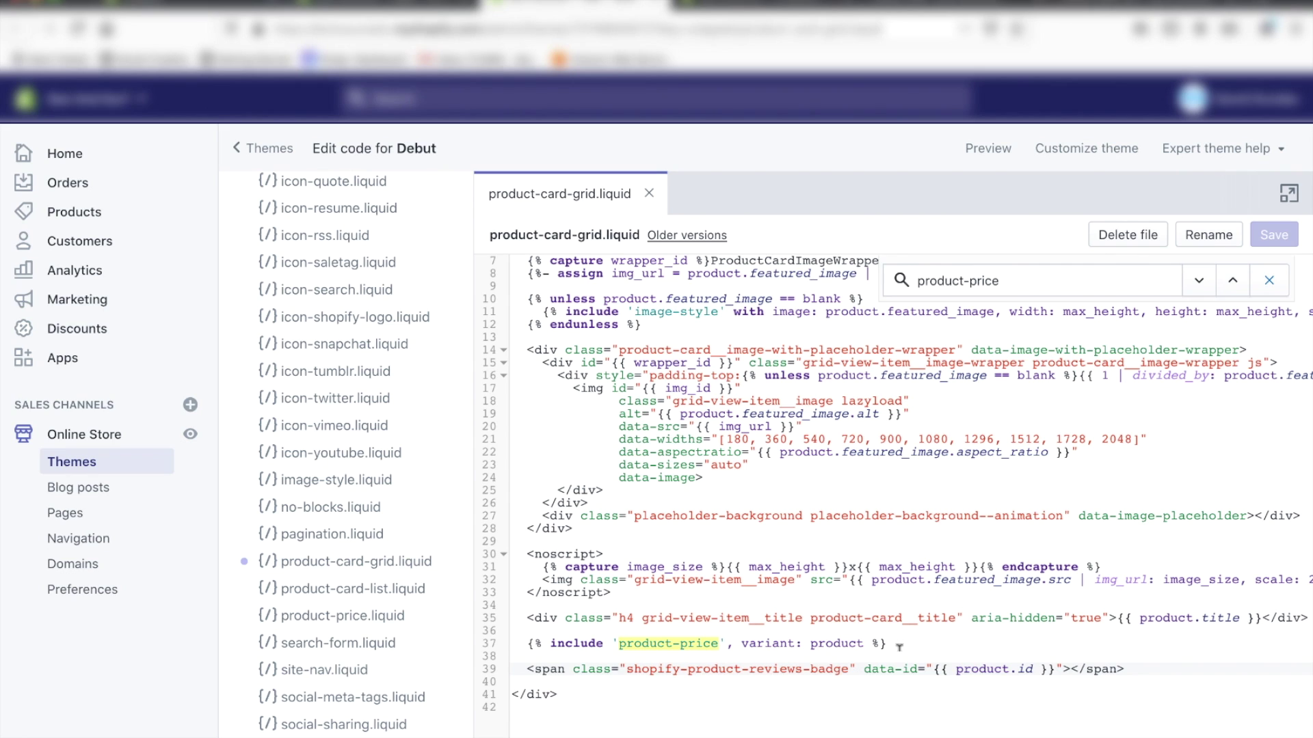
{"action": "left_click", "coordinate": [934, 637]}
{"action": "left_click_drag", "start_coordinate": [1159, 672], "coordinate": [518, 658]}
{"action": "key", "text": "ctrl+c"}
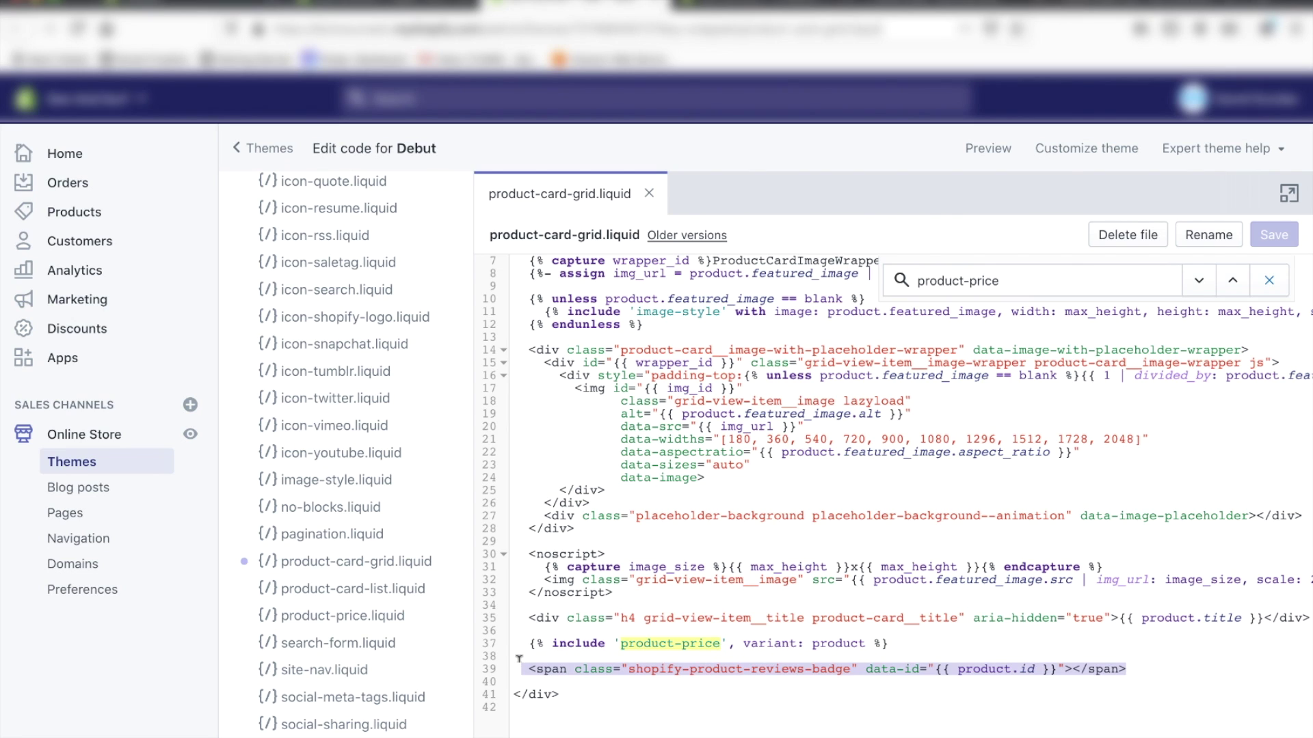
{"action": "key", "text": "BackSpace"}
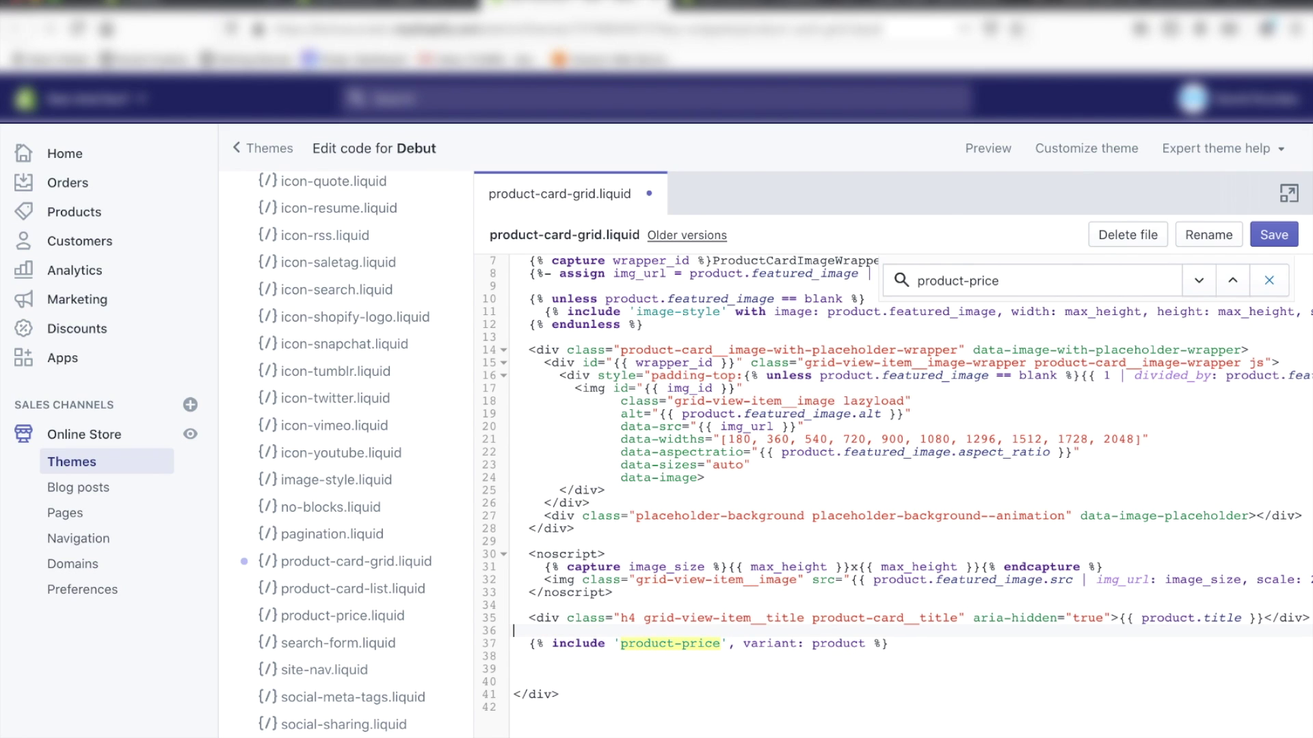
{"action": "key", "text": "Return"}
{"action": "key", "text": "ctrl+v"}
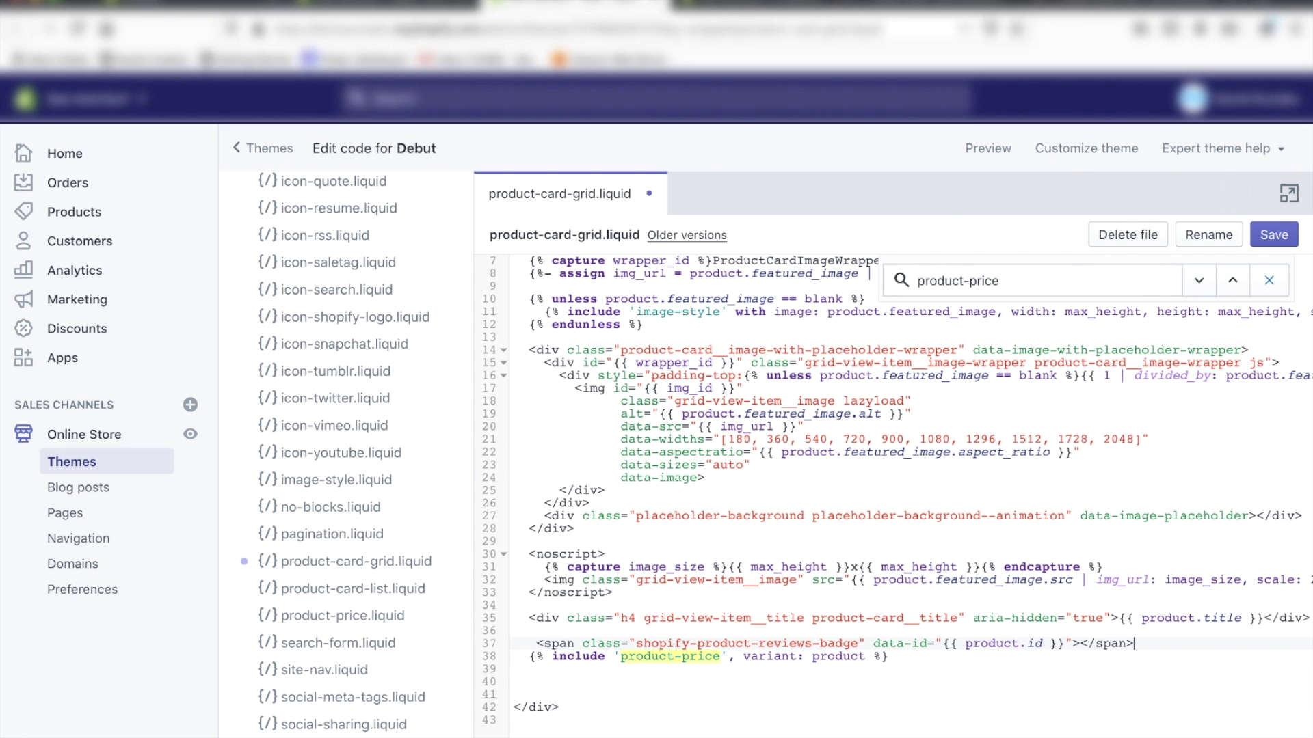
{"action": "key", "text": "Return"}
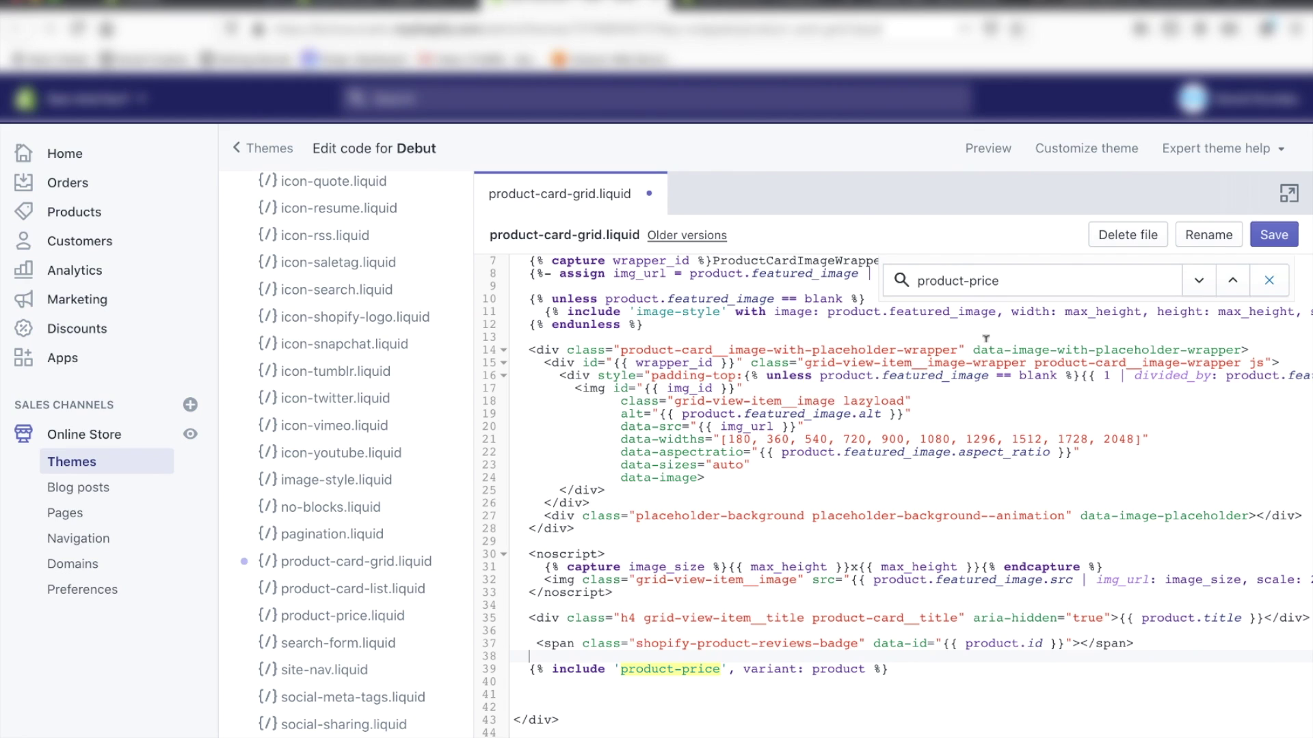
{"action": "left_click", "coordinate": [1275, 237]}
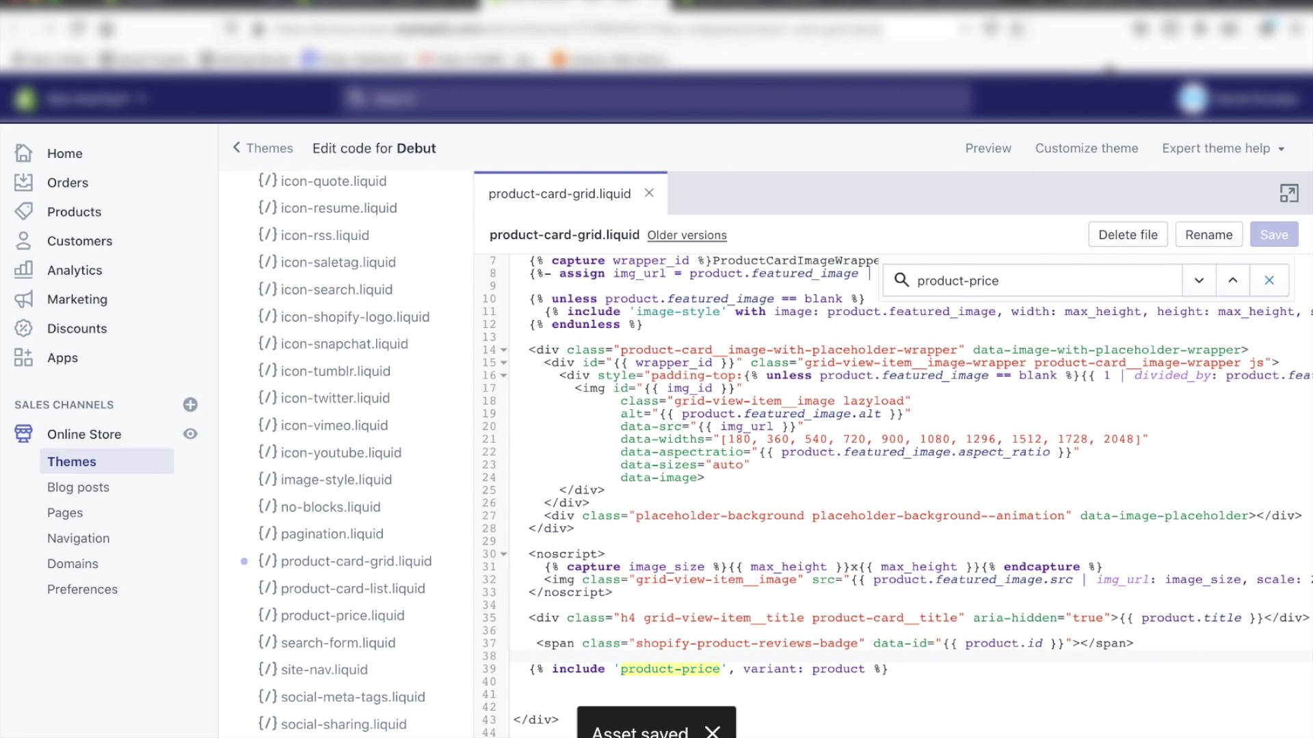
{"action": "left_click", "coordinate": [964, 12]}
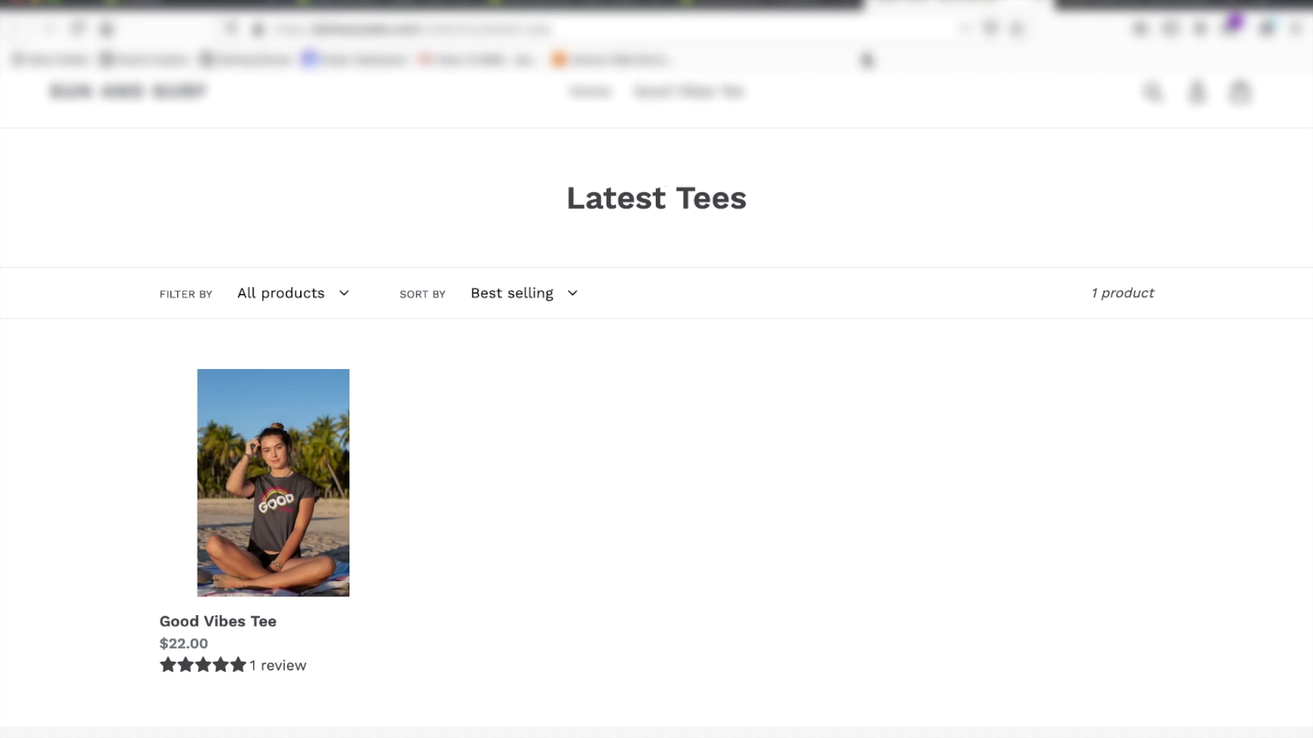
Step: Reload the Latest Tees collection page to see the review stars above the price
{"action": "key", "text": "super+r"}
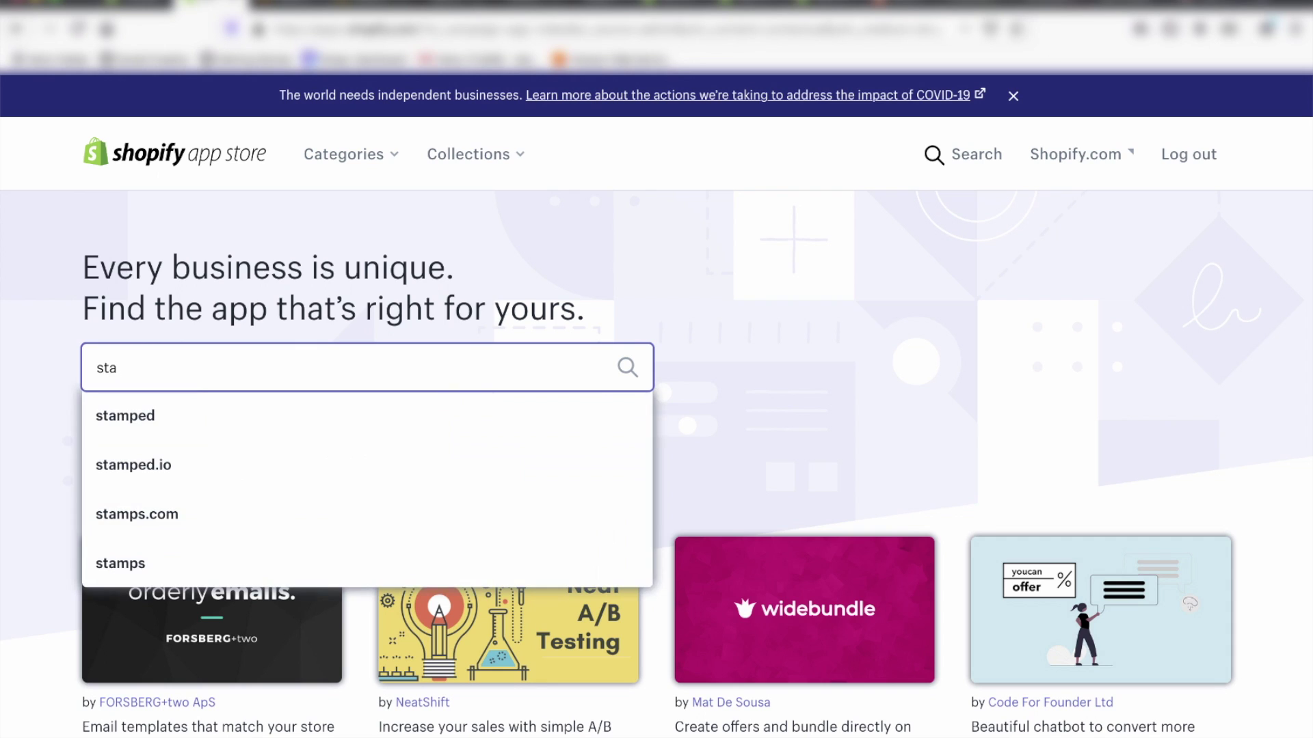
Step: Install the Stamped.io main reviews widget and review the Email Sequence's 14-day review request email
{"action": "left_click", "coordinate": [226, 472]}
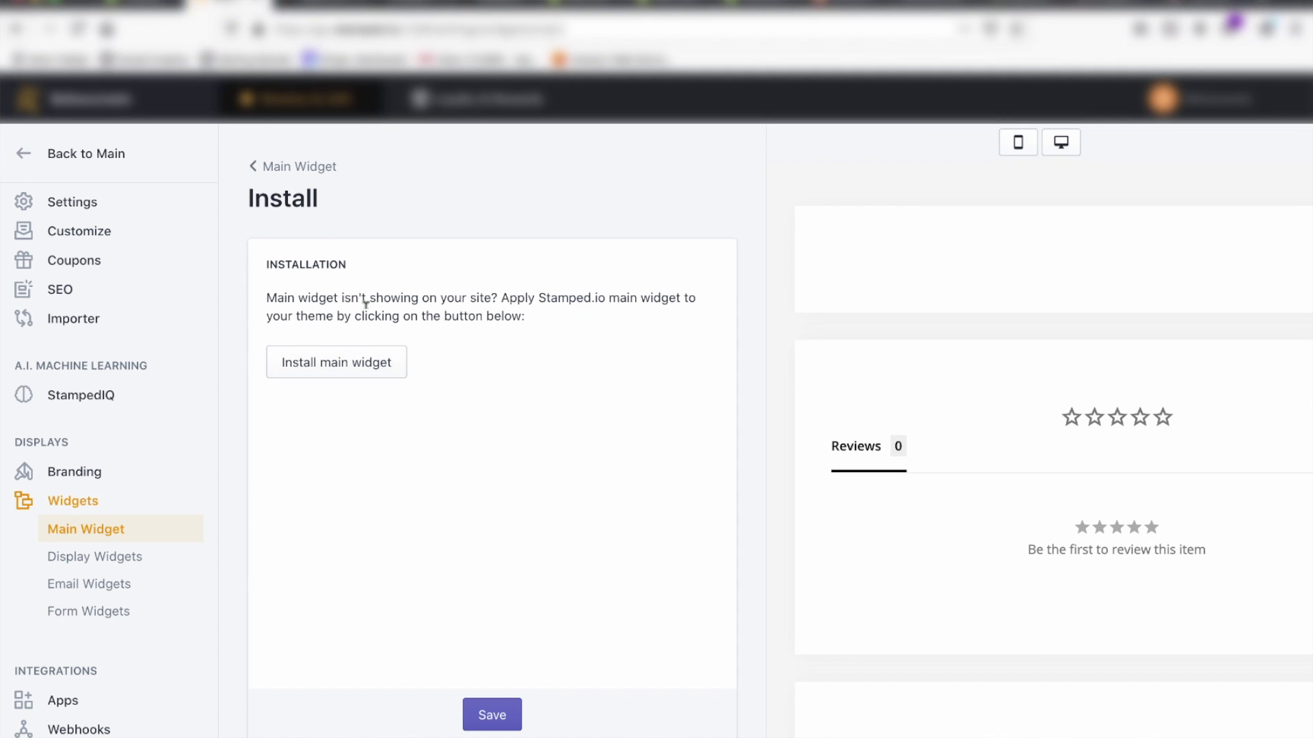
{"action": "left_click", "coordinate": [361, 362]}
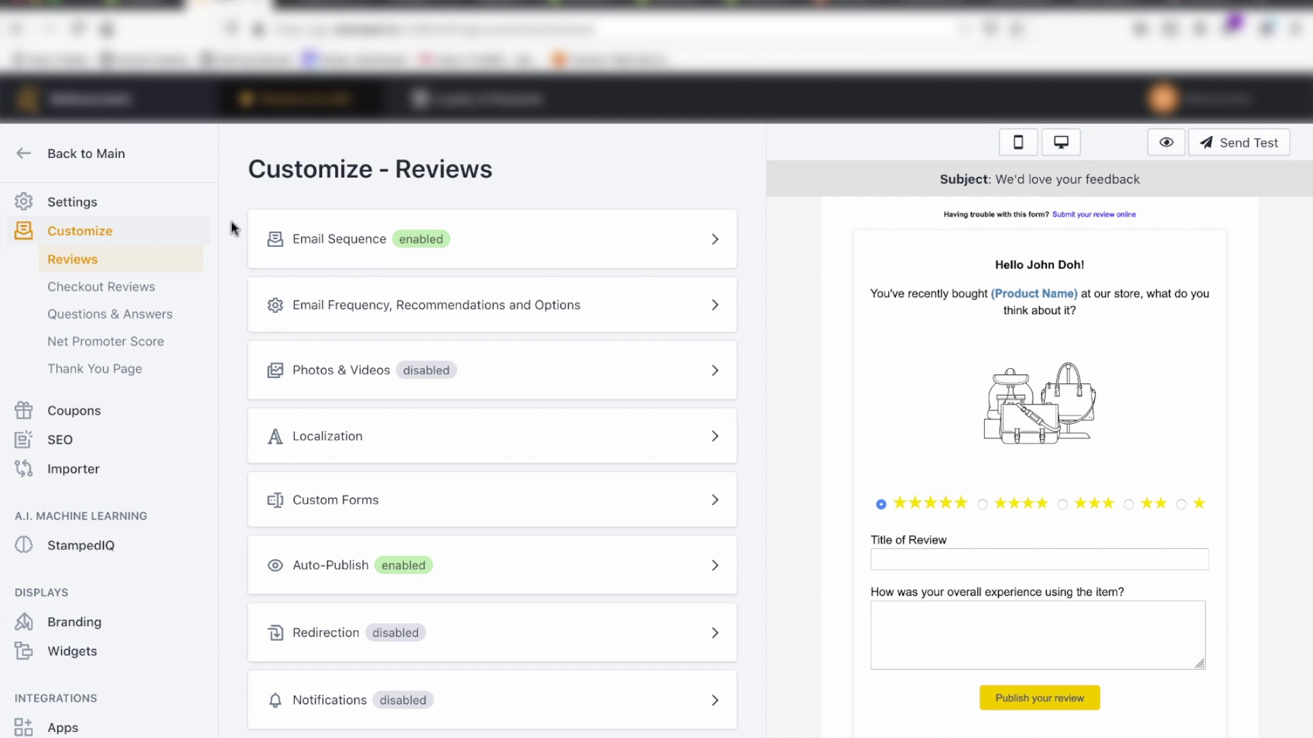
{"action": "left_click", "coordinate": [377, 254]}
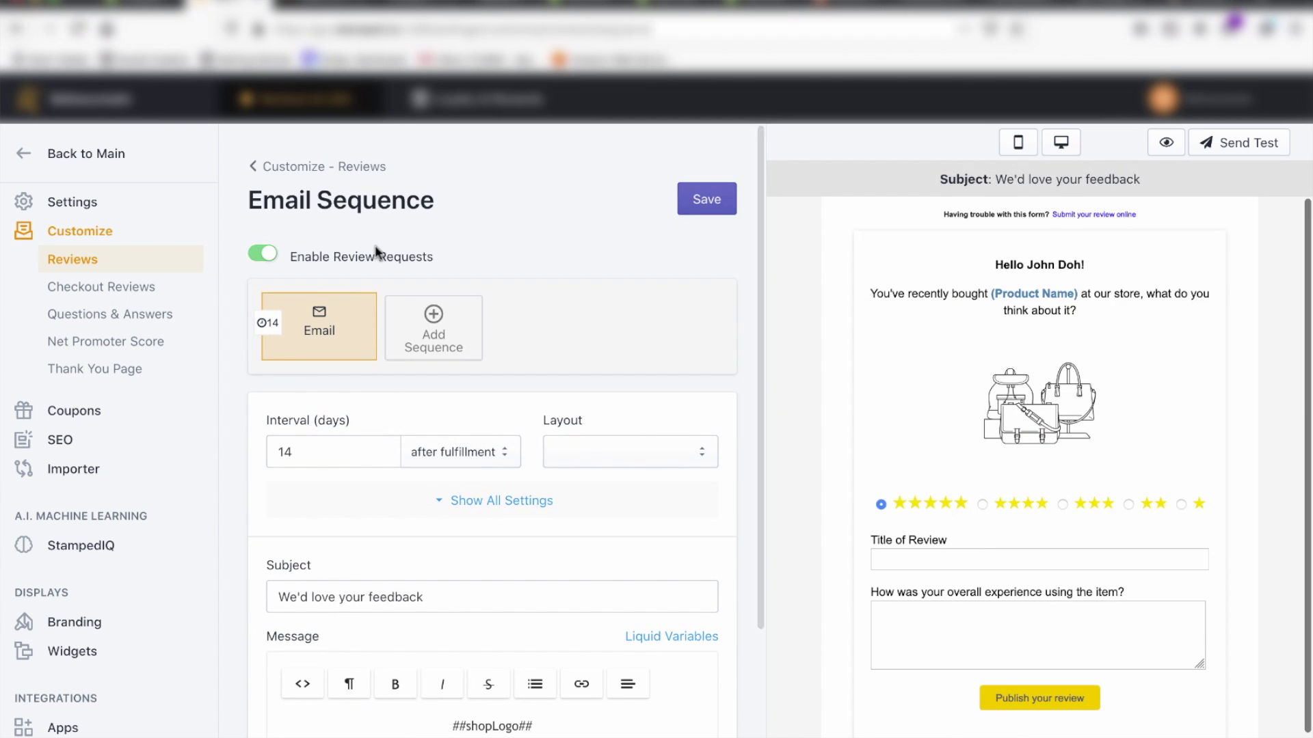
{"action": "scroll", "coordinate": [377, 255], "scroll_direction": "down", "scroll_amount": 2}
{"action": "scroll", "coordinate": [377, 255], "scroll_direction": "down", "scroll_amount": 1}
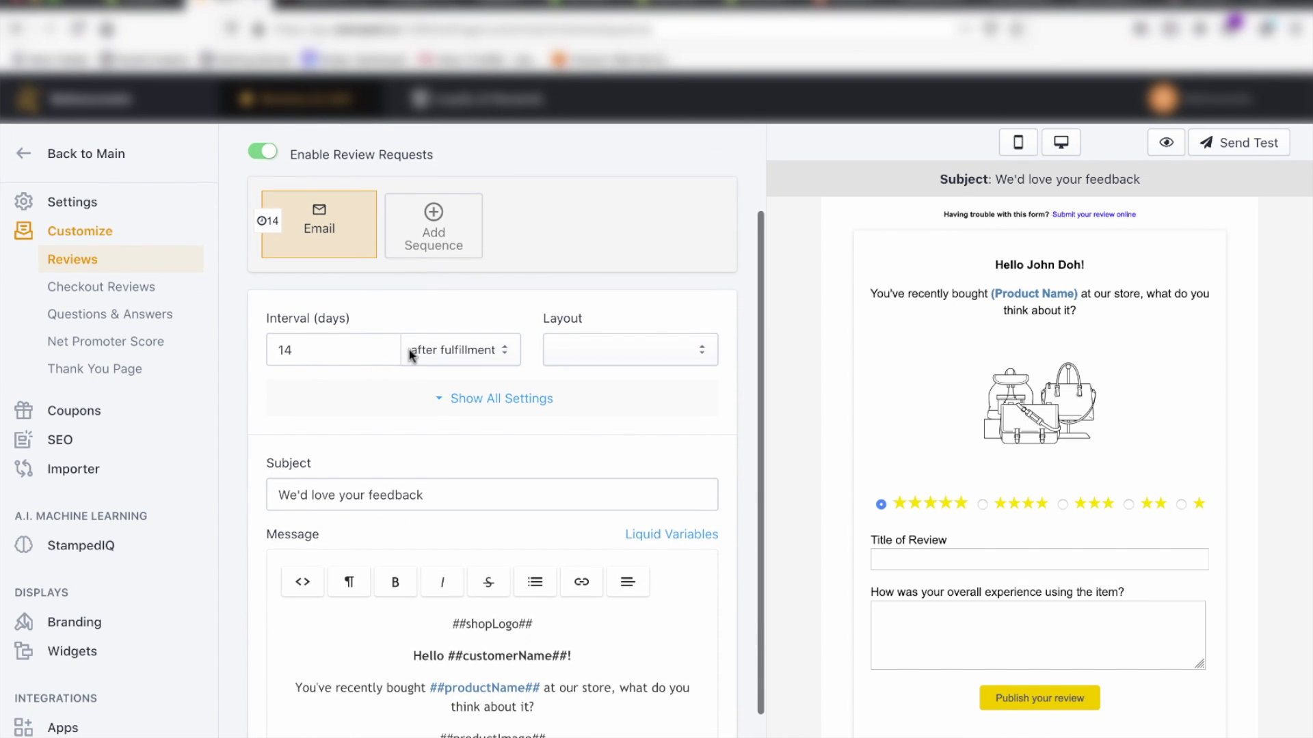
{"action": "scroll", "coordinate": [411, 354], "scroll_direction": "down", "scroll_amount": 1}
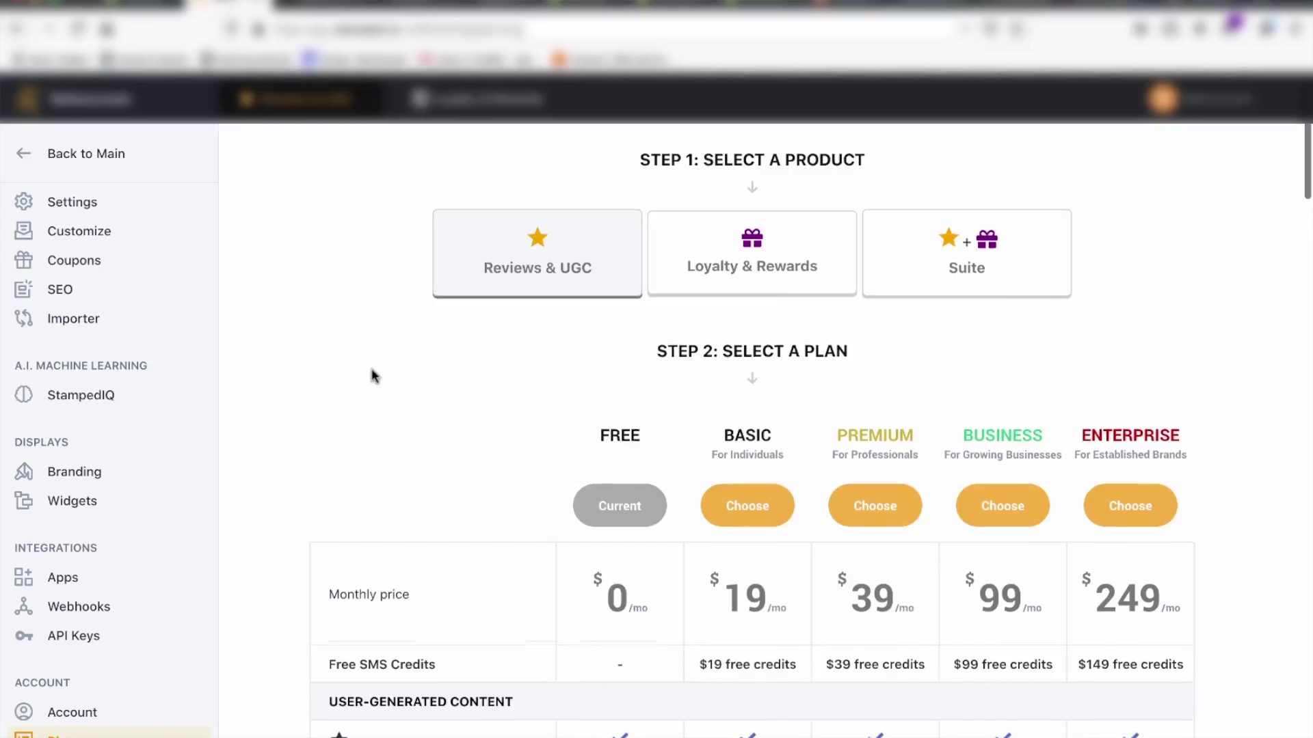
Step: Scroll through the Stamped.io plan comparison, Free up to $249 monthly, confirming Free includes Product Reviews
{"action": "scroll", "coordinate": [374, 376], "scroll_direction": "down", "scroll_amount": 1}
{"action": "scroll", "coordinate": [374, 376], "scroll_direction": "down", "scroll_amount": 5}
{"action": "scroll", "coordinate": [438, 405], "scroll_direction": "down", "scroll_amount": 2}
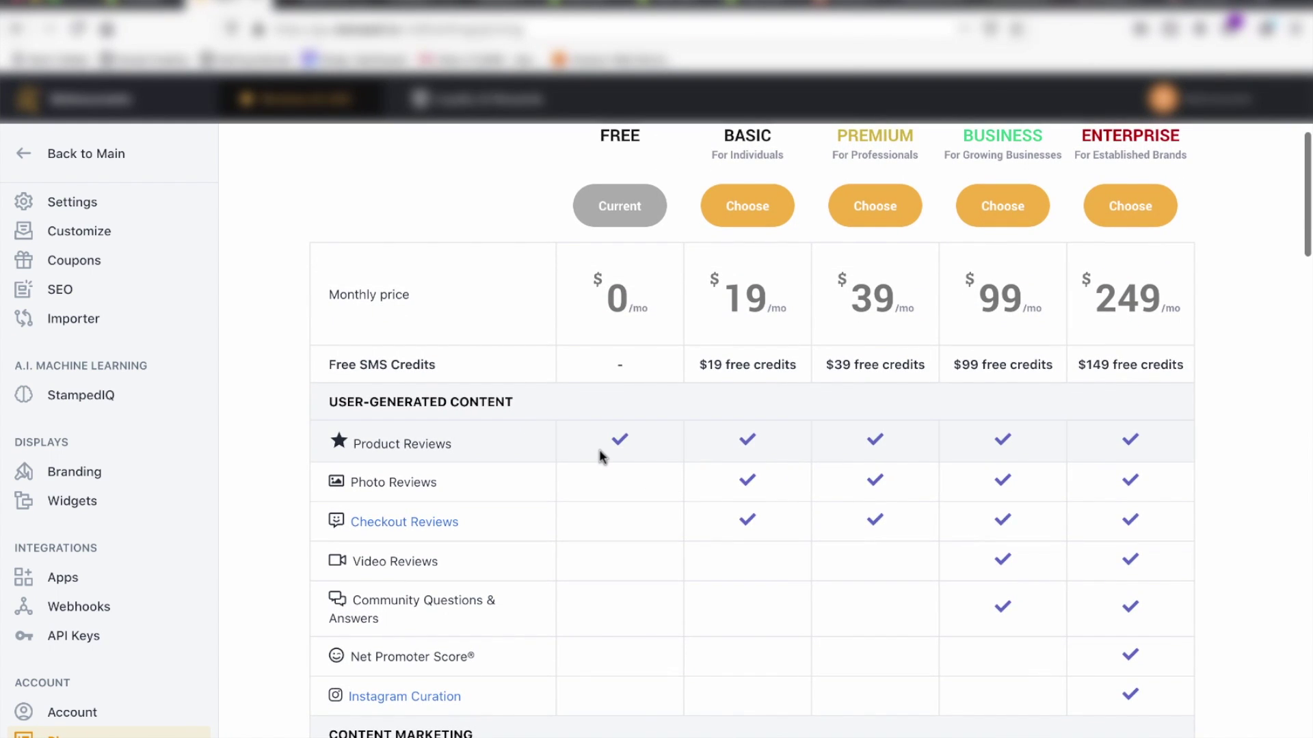
{"action": "scroll", "coordinate": [600, 456], "scroll_direction": "down", "scroll_amount": 10}
{"action": "scroll", "coordinate": [600, 456], "scroll_direction": "down", "scroll_amount": 2}
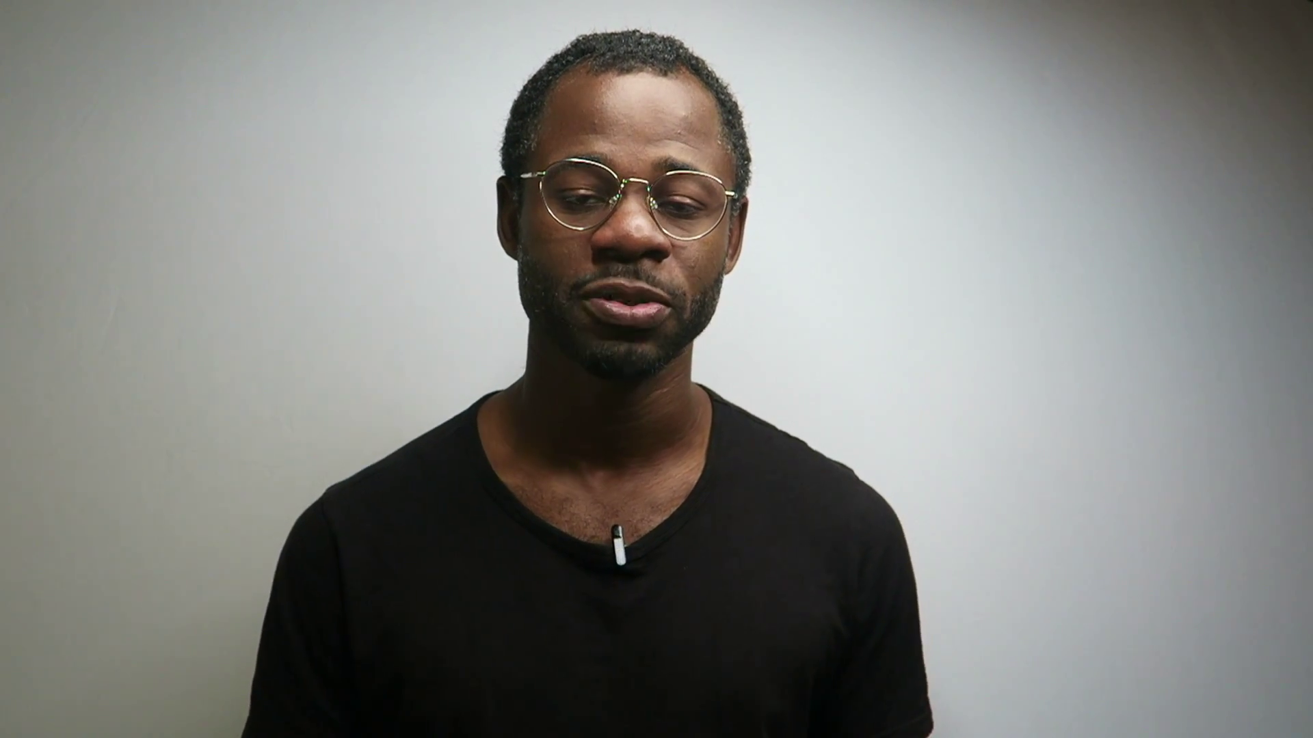